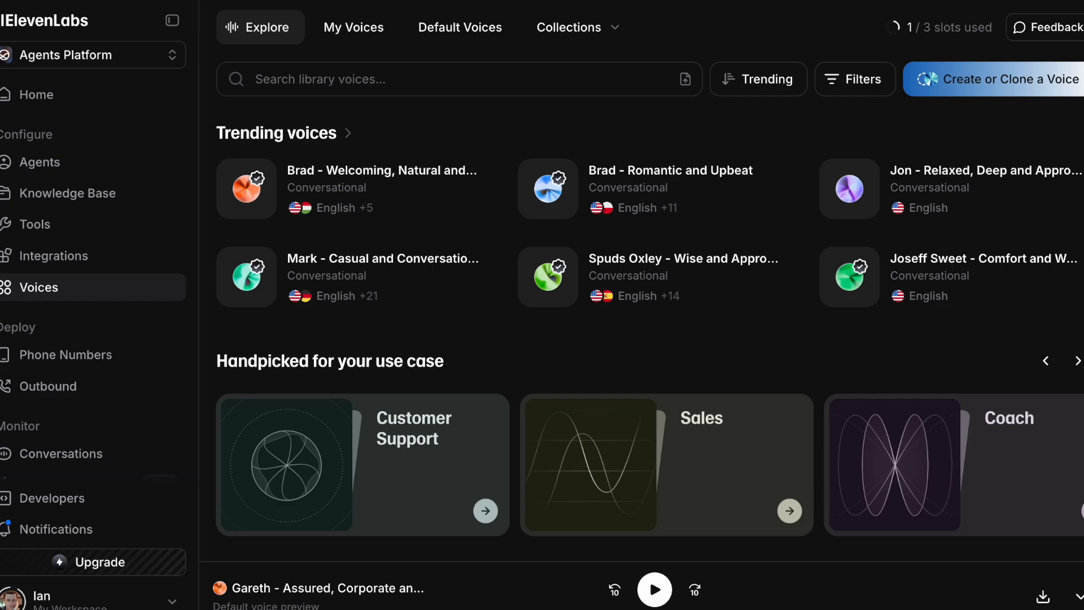
# In Voice Design, replace the sample prompt with a warm, formal Kiwi-accented female description and generate voices
pyautogui.click(977, 83)
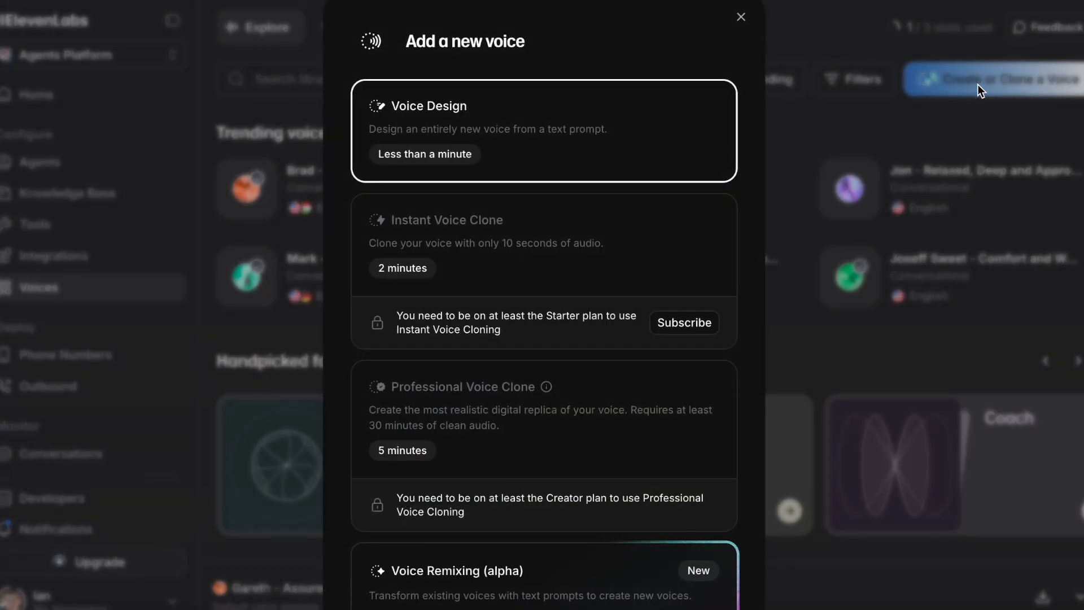
pyautogui.click(473, 112)
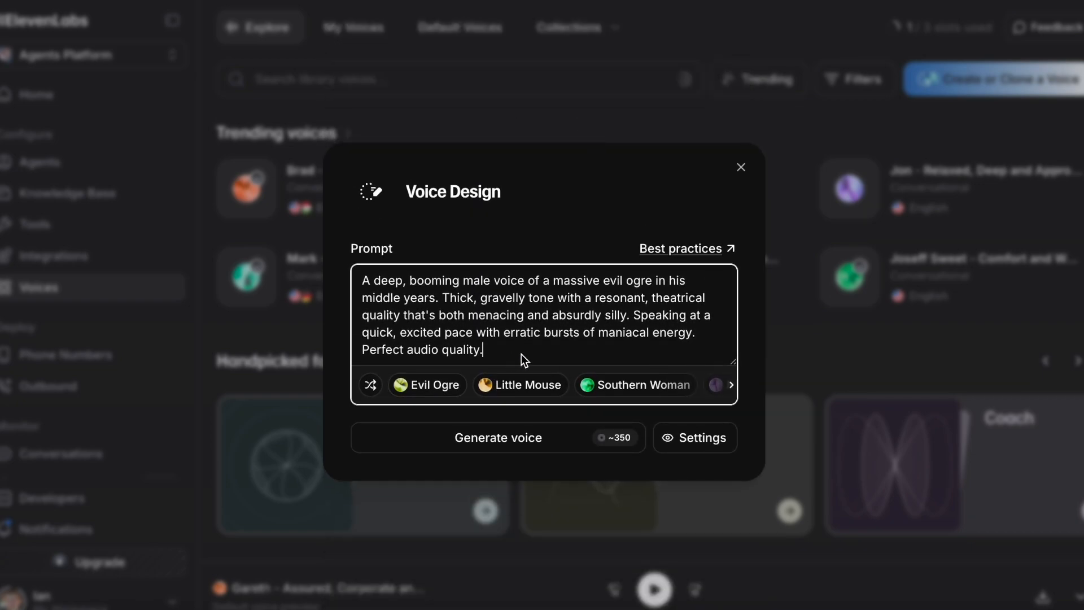
pyautogui.moveTo(471, 347); pyautogui.dragTo(333, 268)
pyautogui.press('BackSpace')
pyautogui.write('A clean formal friendly warm female voice, suitable for corporate use in contact centres or narrating corporate videos. Subtle but clear Kiwi accent.')
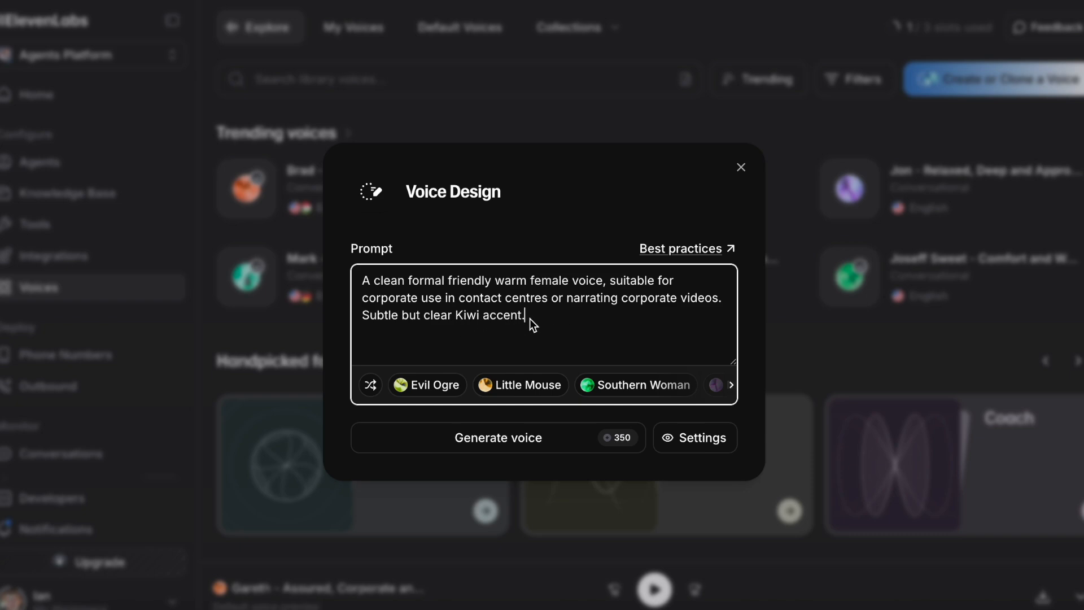
pyautogui.click(473, 434)
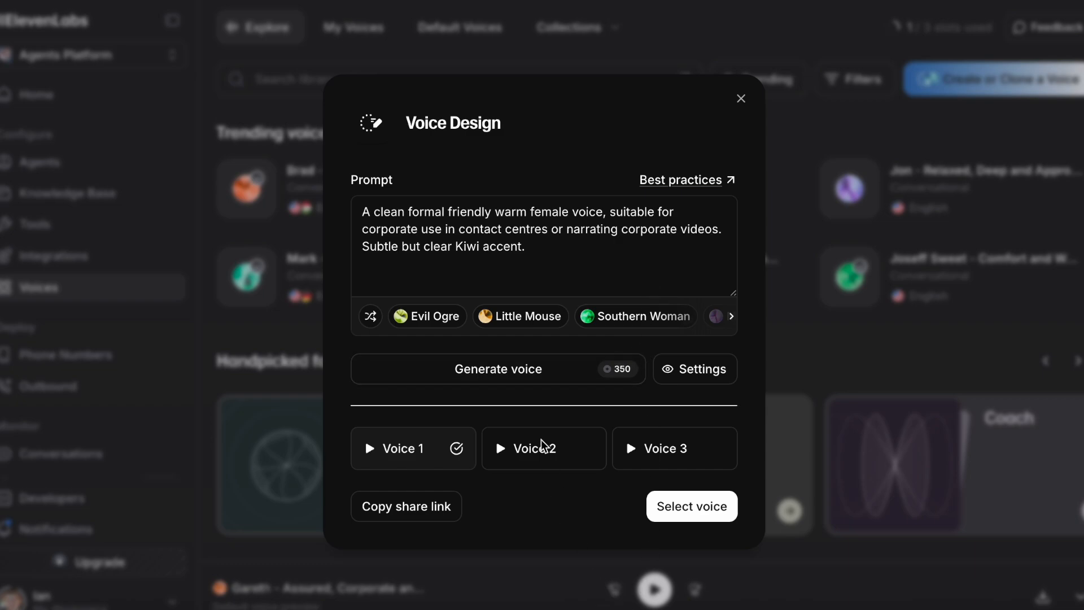
# Preview a generated voice, then save it as 'Kiwi Contact Center' with Language set to English
pyautogui.click(542, 455)
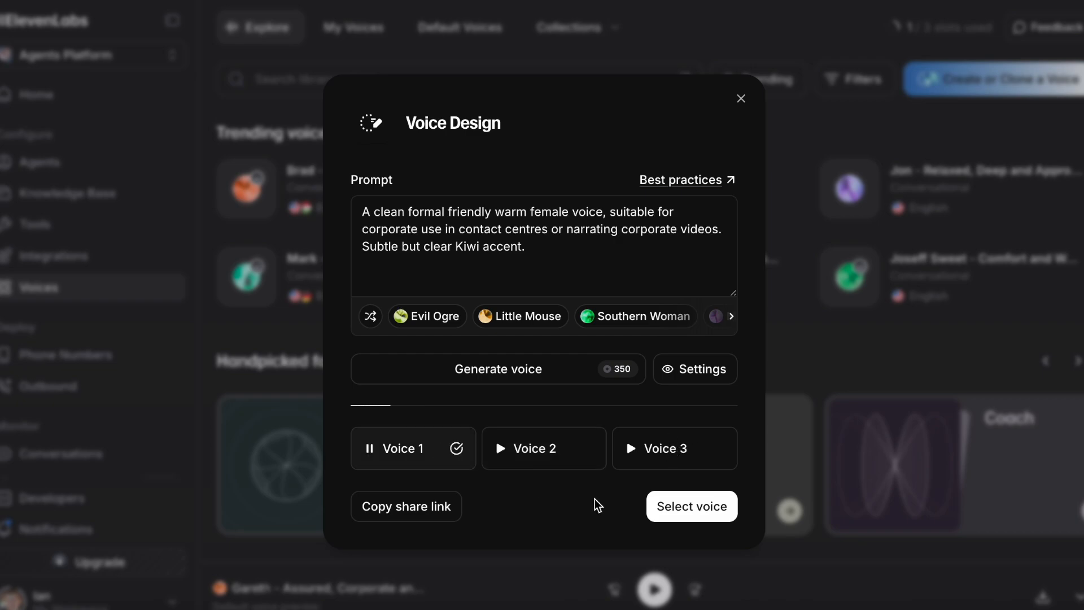
pyautogui.click(700, 515)
pyautogui.click(473, 210)
pyautogui.write('Kiwi Contact Center')
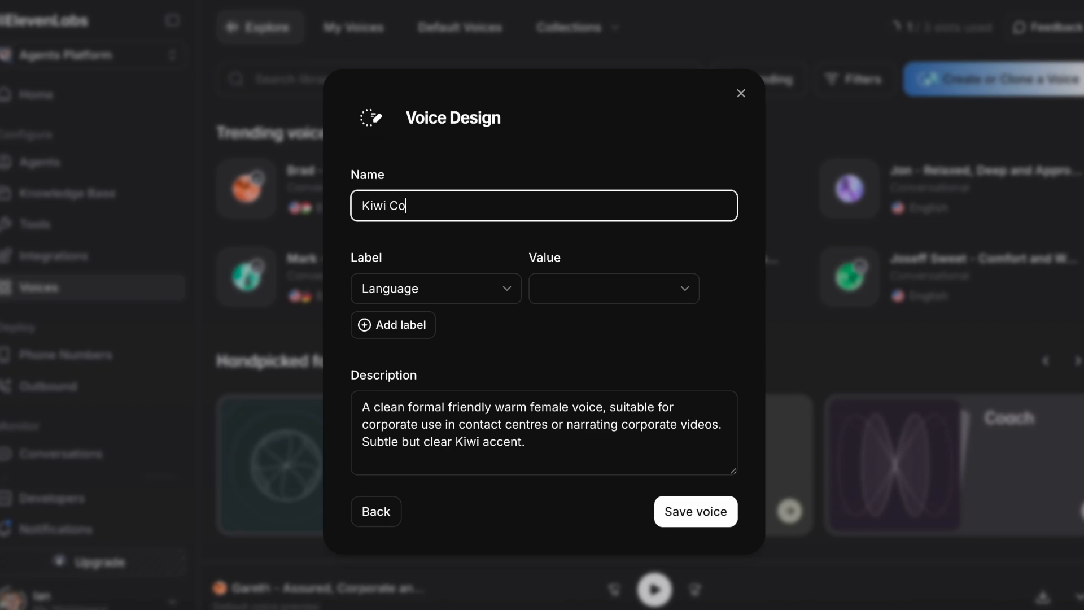
pyautogui.click(624, 289)
pyautogui.scroll(-5, 633, 338)
pyautogui.click(632, 435)
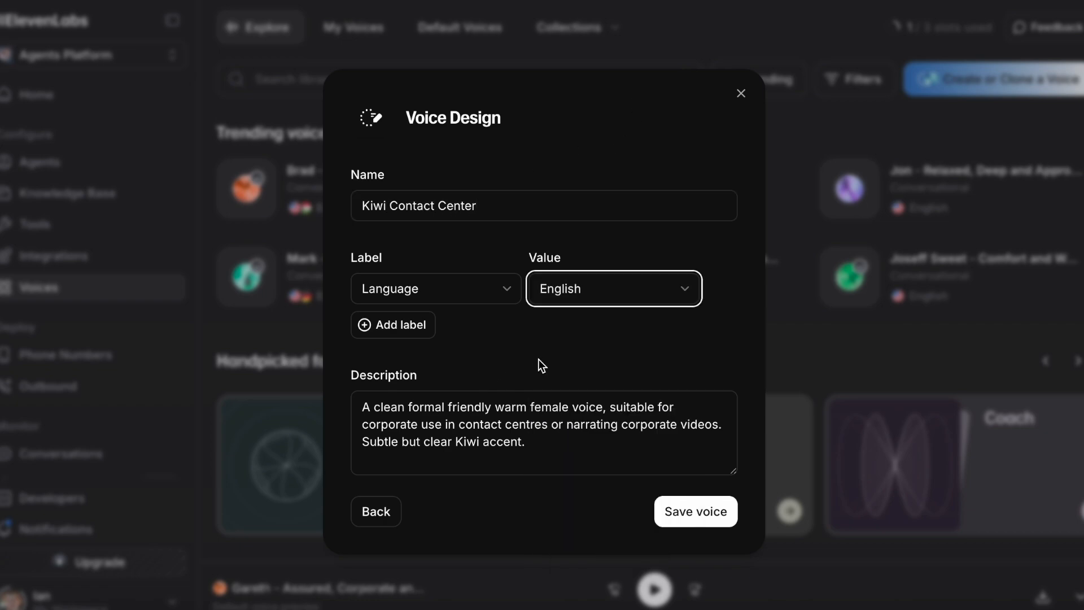
pyautogui.click(719, 513)
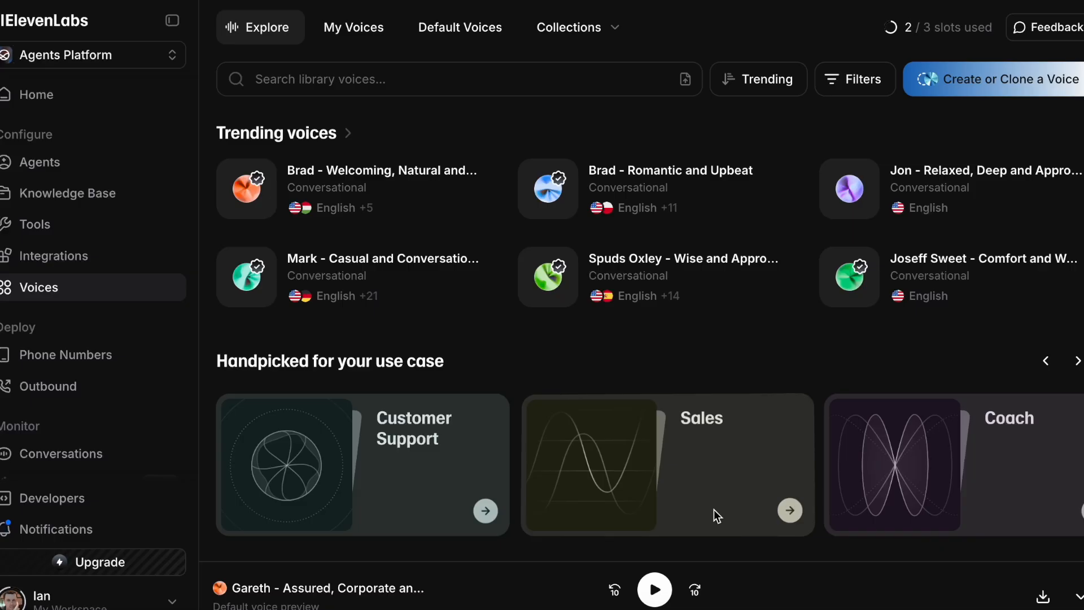
# Go to the ElevenLabs Developers API Keys page
pyautogui.click(352, 32)
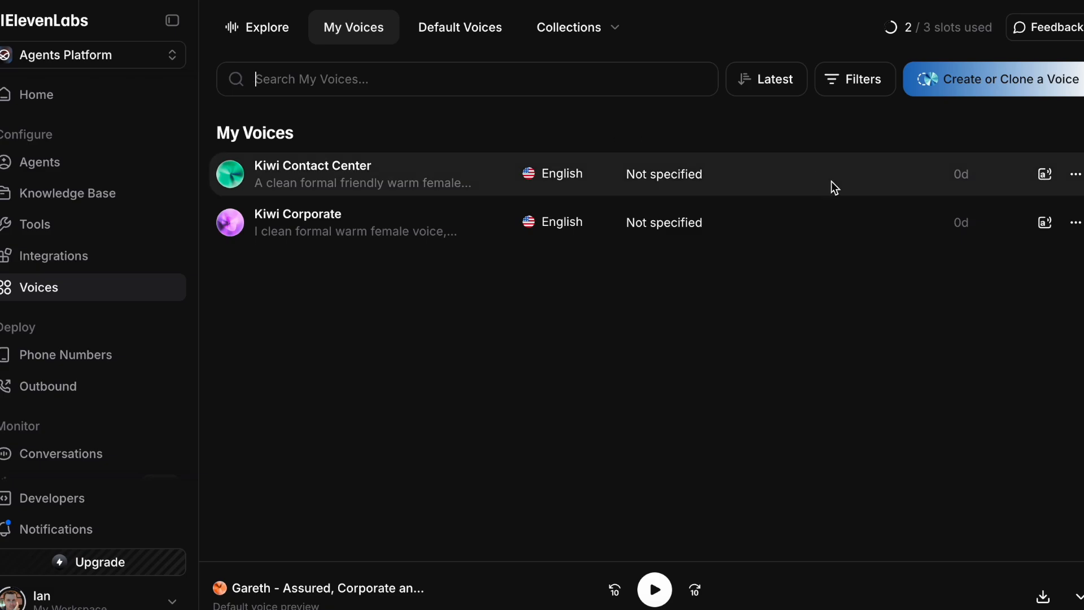
pyautogui.scroll(-1, 71, 347)
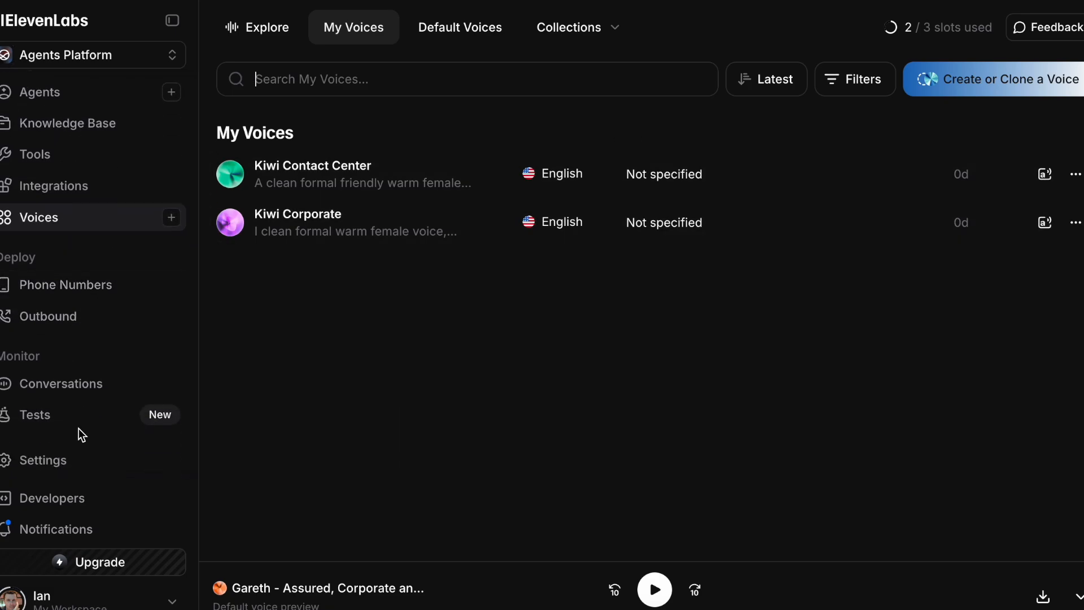
pyautogui.click(52, 500)
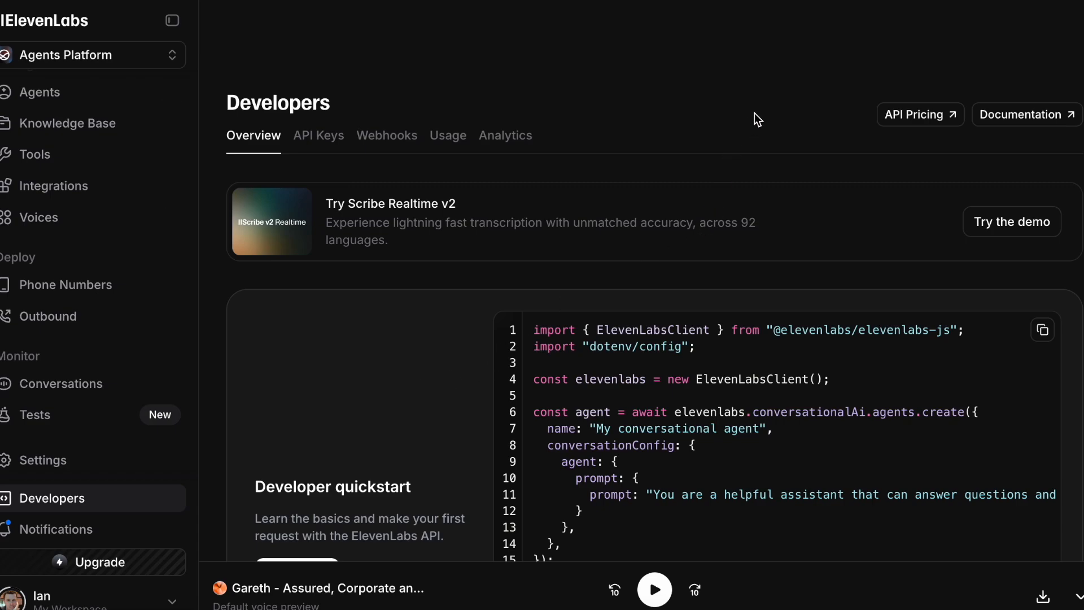
pyautogui.click(320, 136)
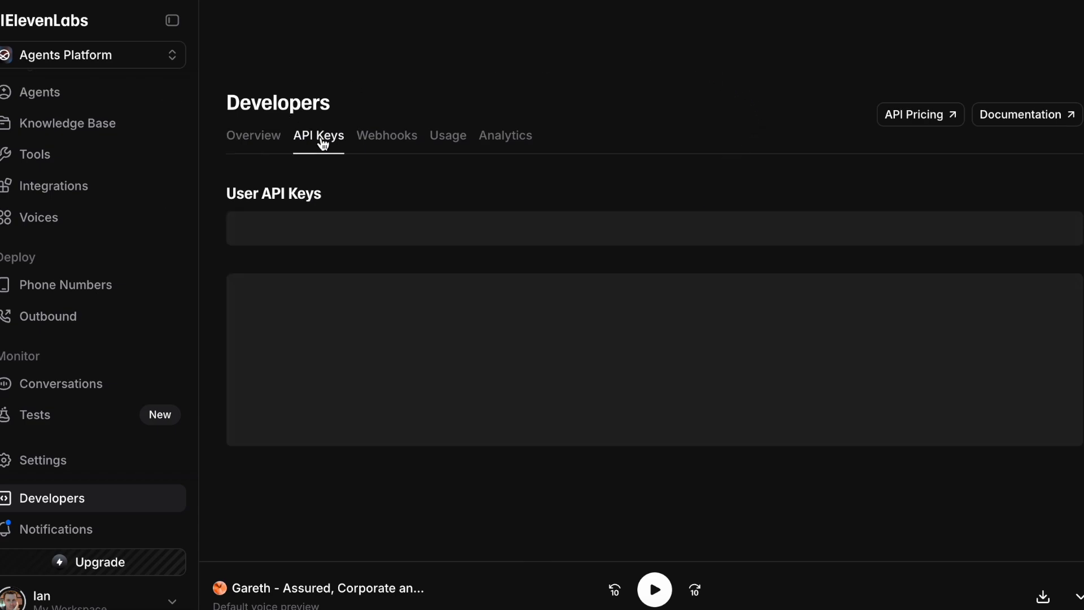
# Start a Text to Speech API key, cancel it, and keep the existing Amazon Connect key
pyautogui.click(1043, 232)
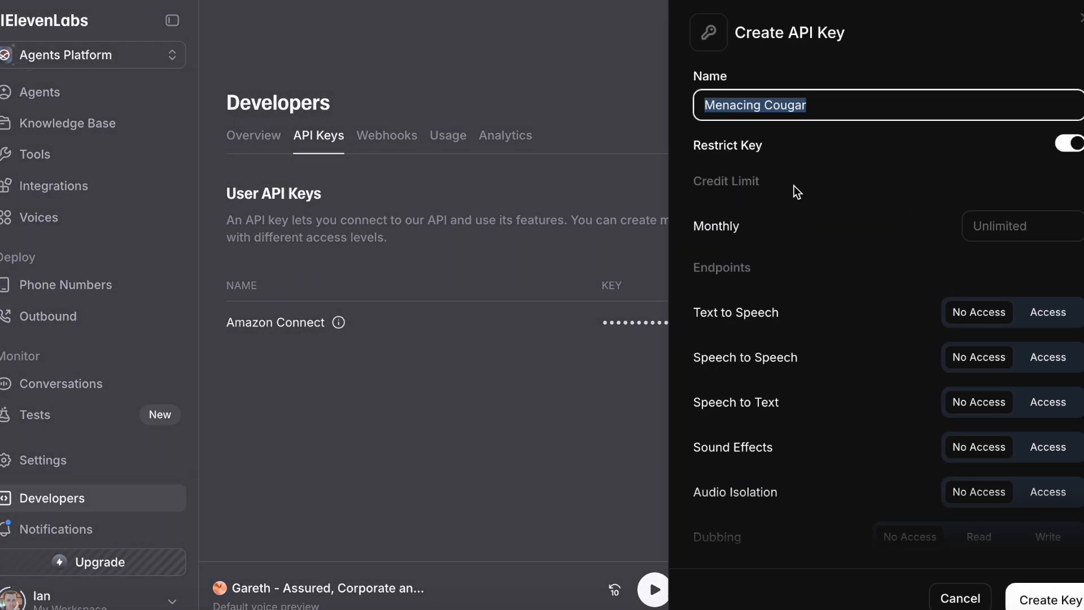
pyautogui.scroll(-3, 898, 141)
pyautogui.scroll(-1, 910, 135)
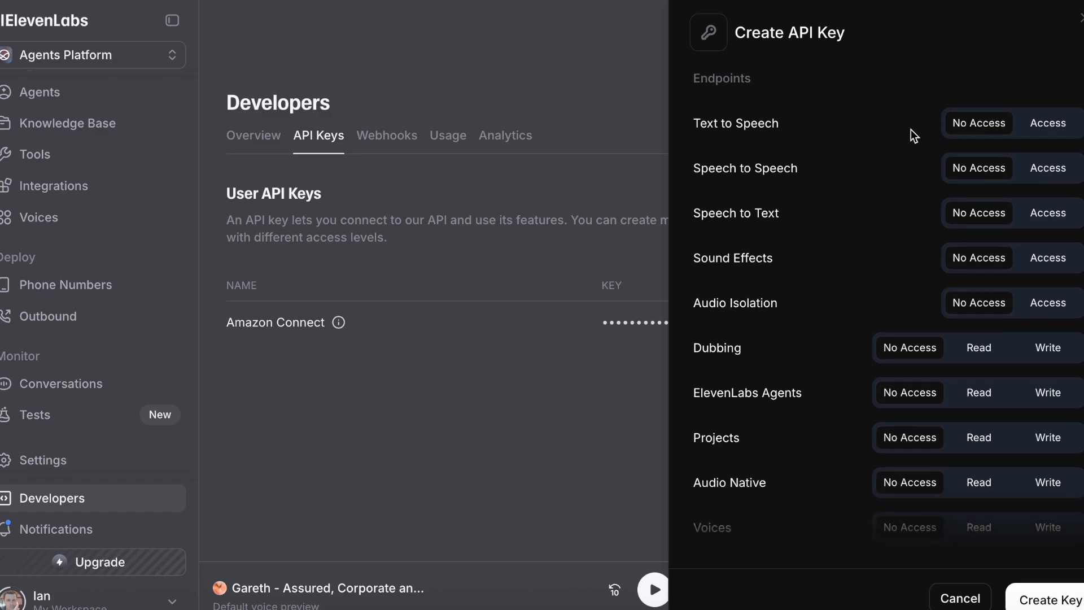
pyautogui.click(1058, 127)
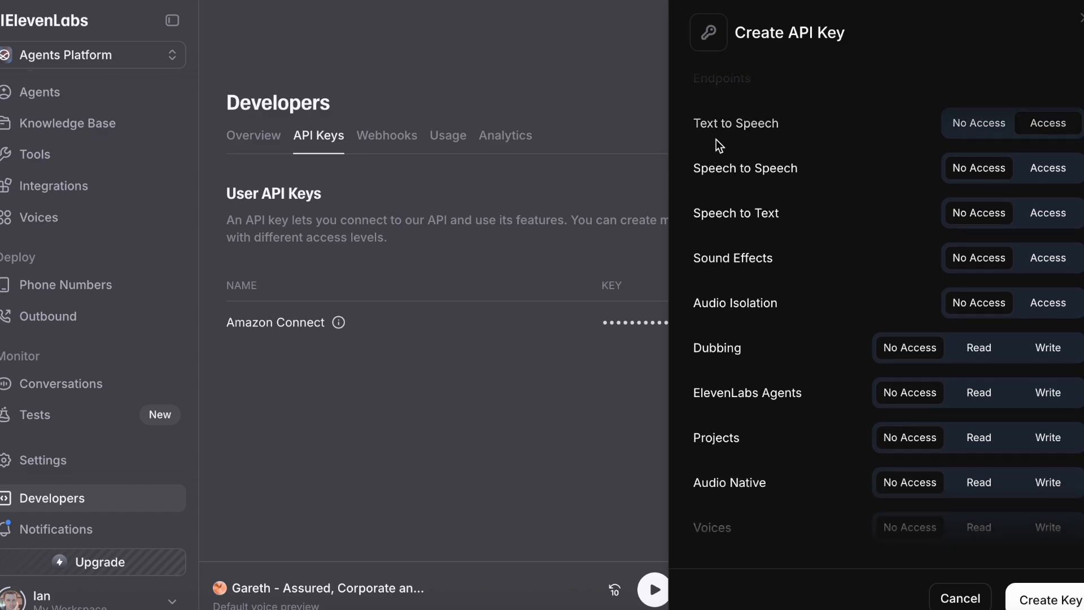
pyautogui.moveTo(696, 126); pyautogui.dragTo(808, 127)
pyautogui.click(838, 137)
pyautogui.click(1082, 18)
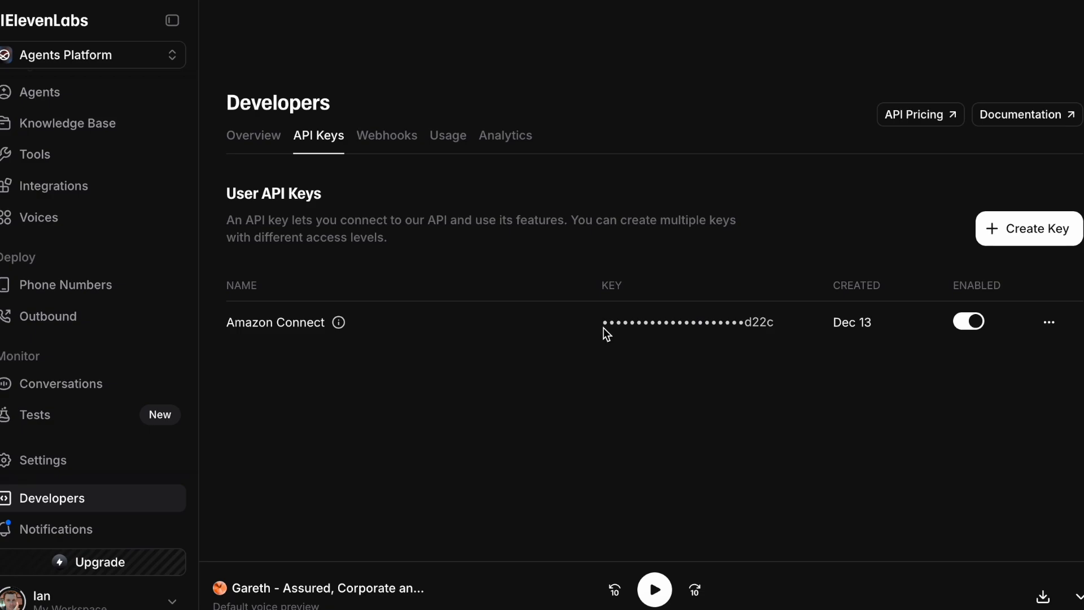
pyautogui.moveTo(602, 327); pyautogui.dragTo(801, 334)
pyautogui.click(796, 340)
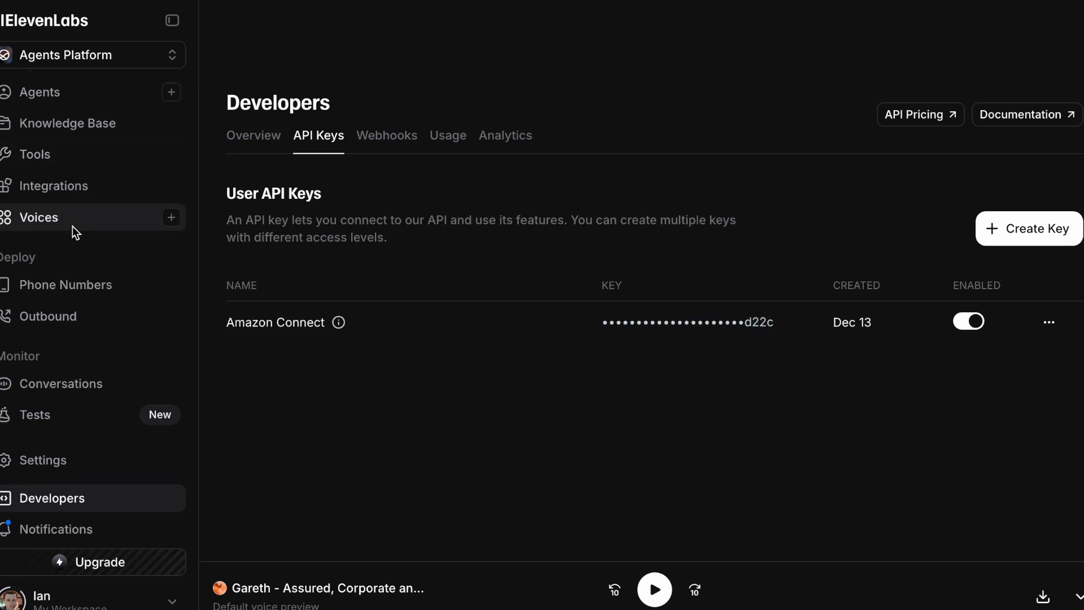
# Copy the Kiwi Contact Center voice ID from My Voices
pyautogui.click(45, 222)
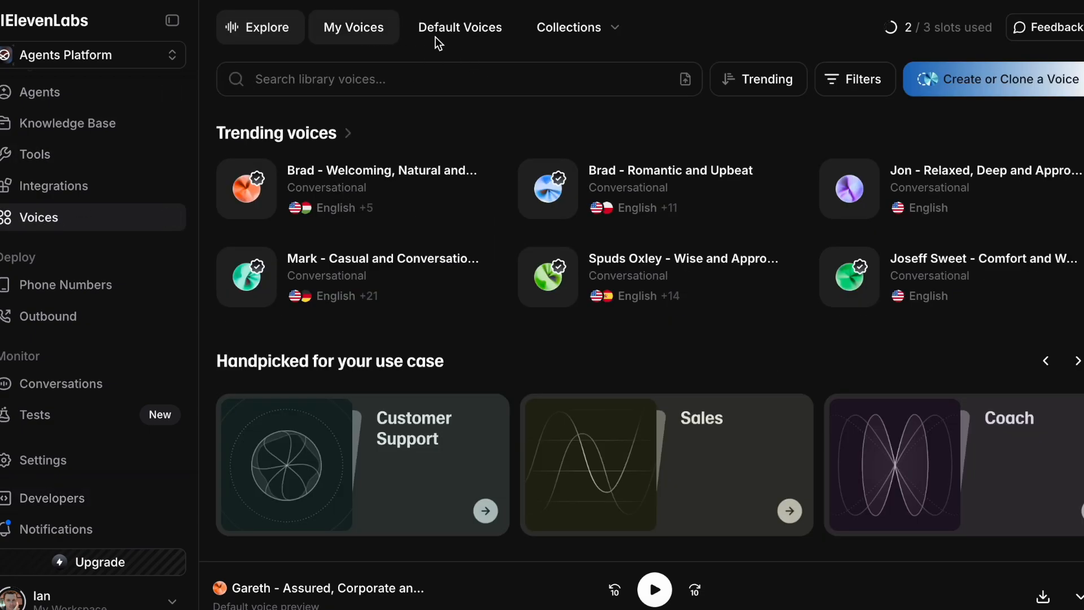
pyautogui.click(344, 27)
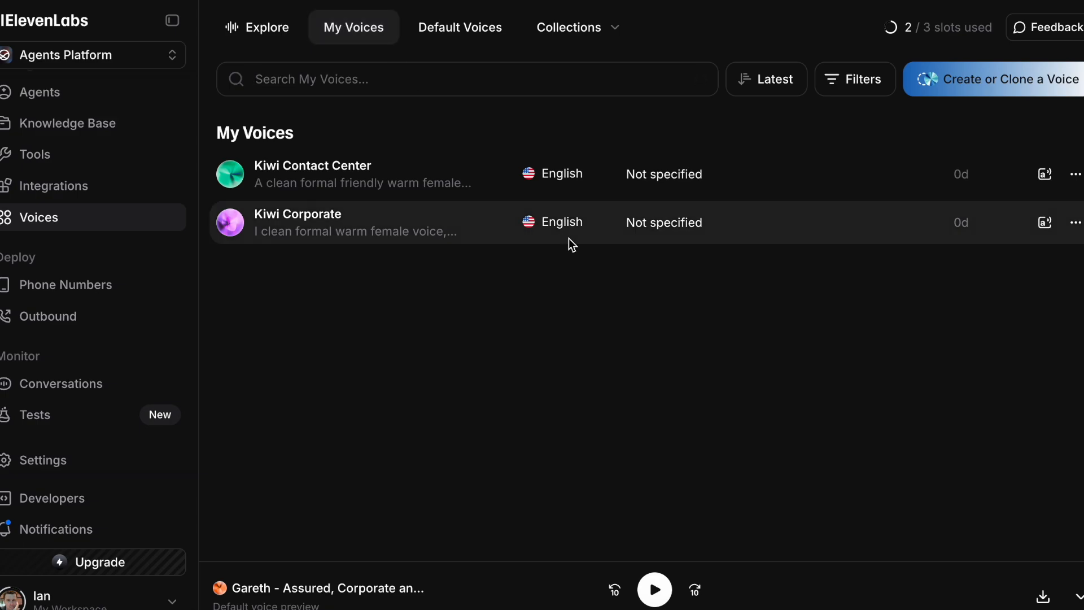
pyautogui.click(1075, 176)
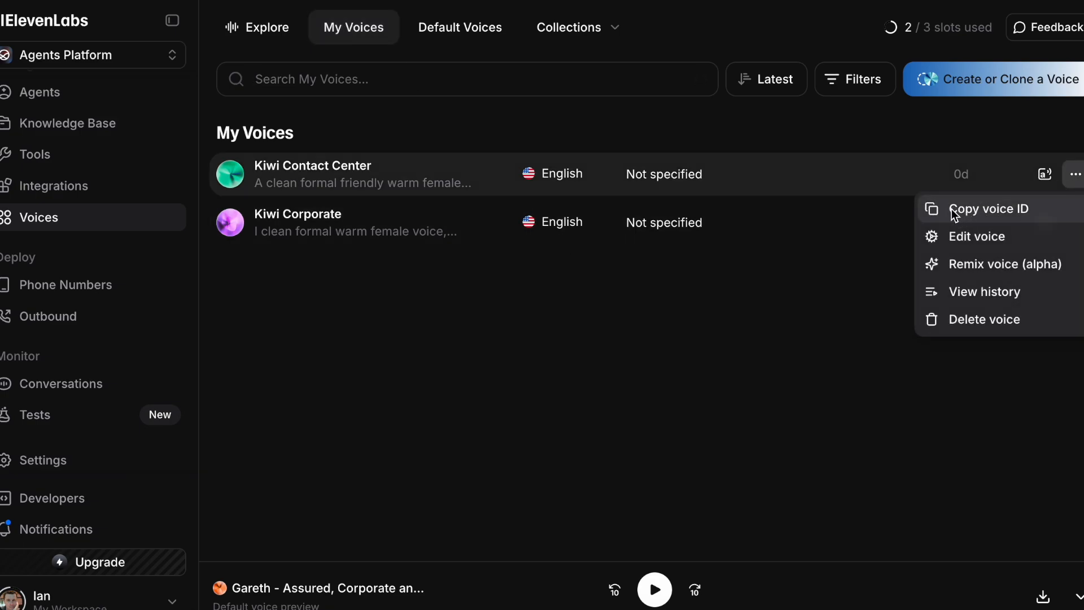
pyautogui.click(992, 214)
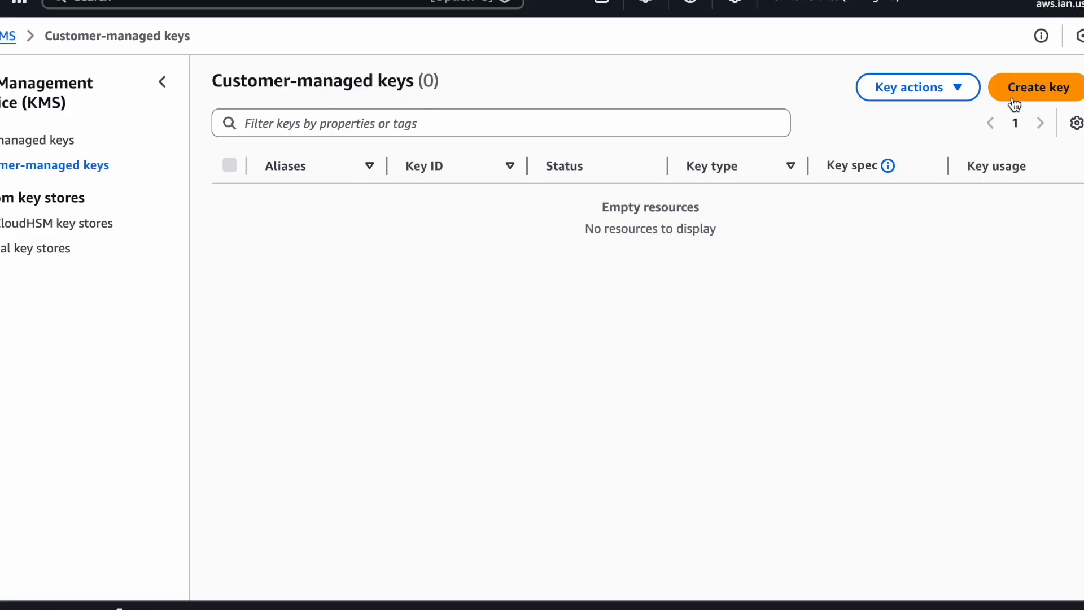
# Create a symmetric encrypt-and-decrypt KMS key with alias AmazonConnectElevenLabs
pyautogui.click(1045, 93)
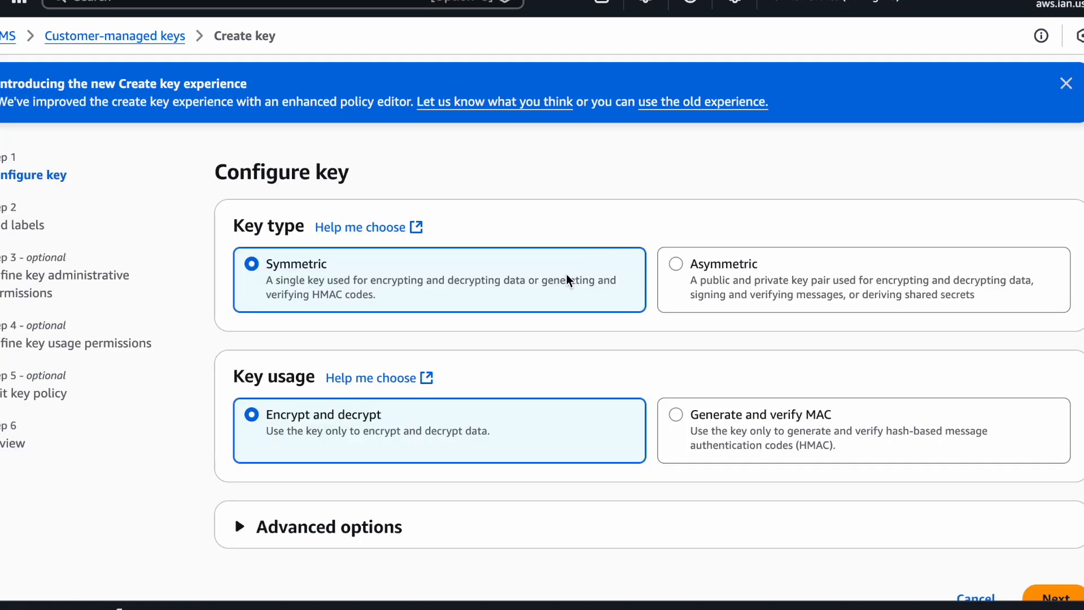
pyautogui.scroll(-1, 568, 280)
pyautogui.click(1049, 550)
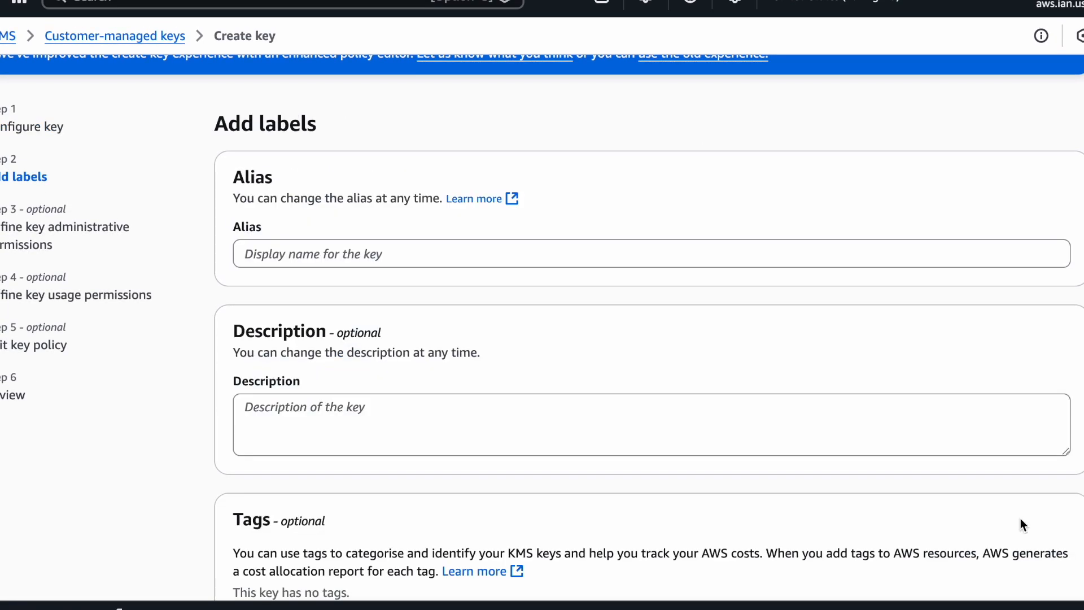
pyautogui.click(420, 256)
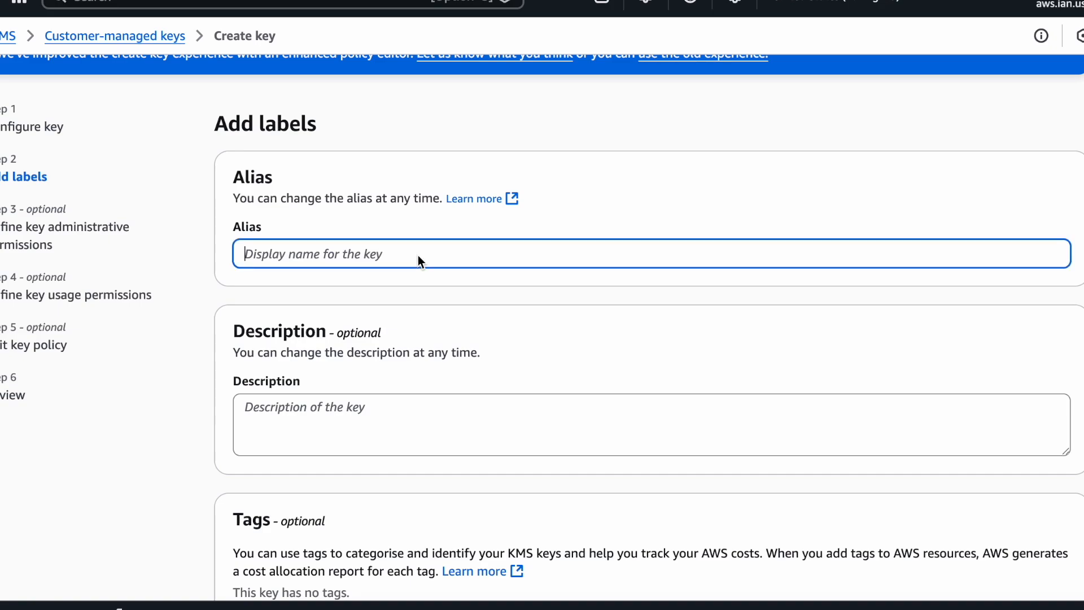
pyautogui.write('AmazonConnectElevenLabs')
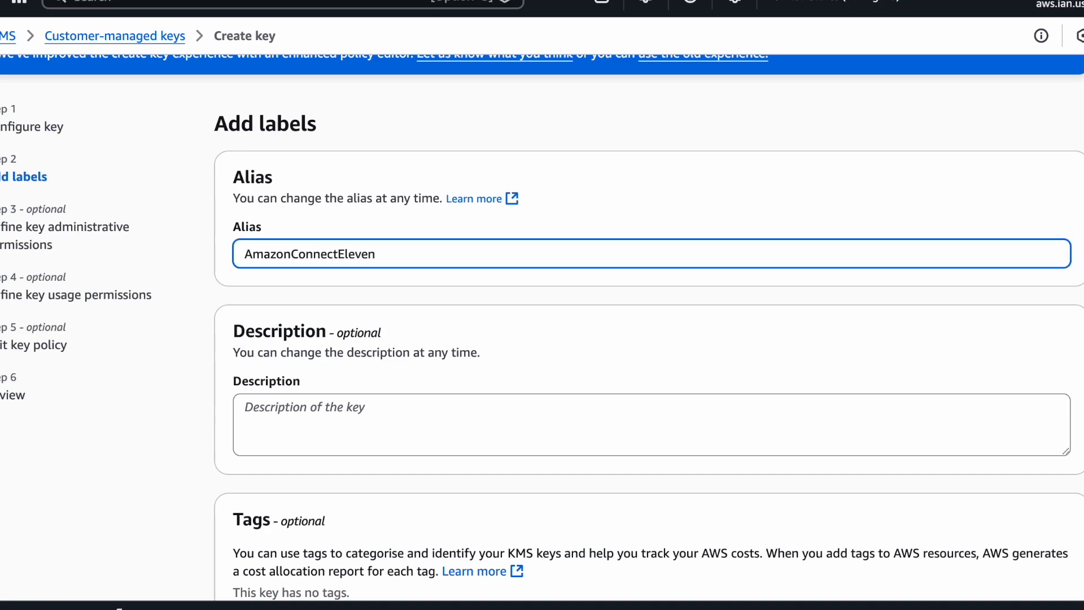
pyautogui.scroll(-2, 528, 168)
pyautogui.scroll(-2, 591, 188)
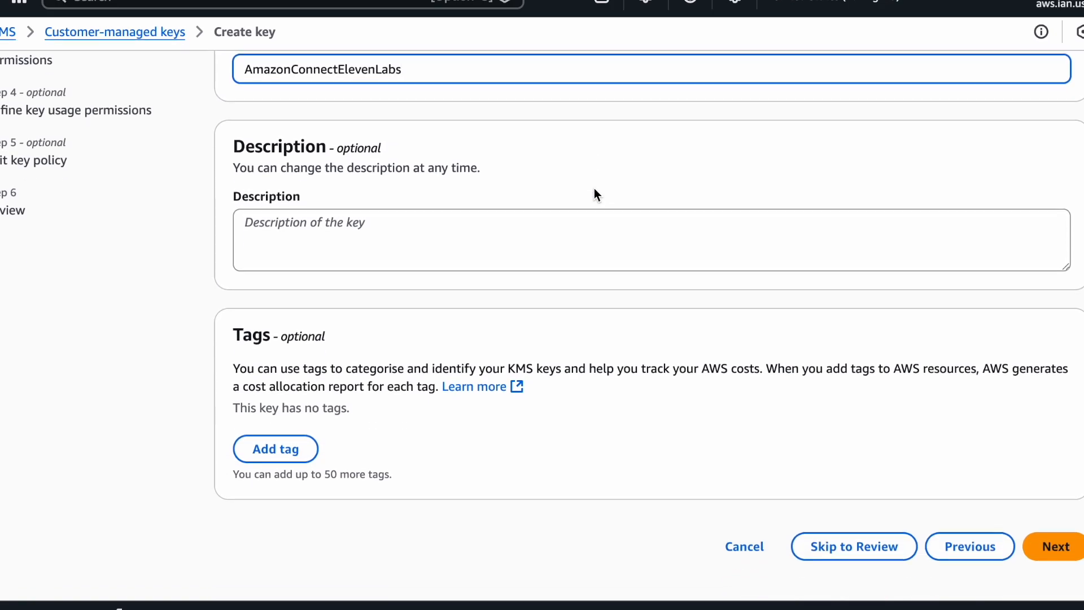
pyautogui.click(1045, 546)
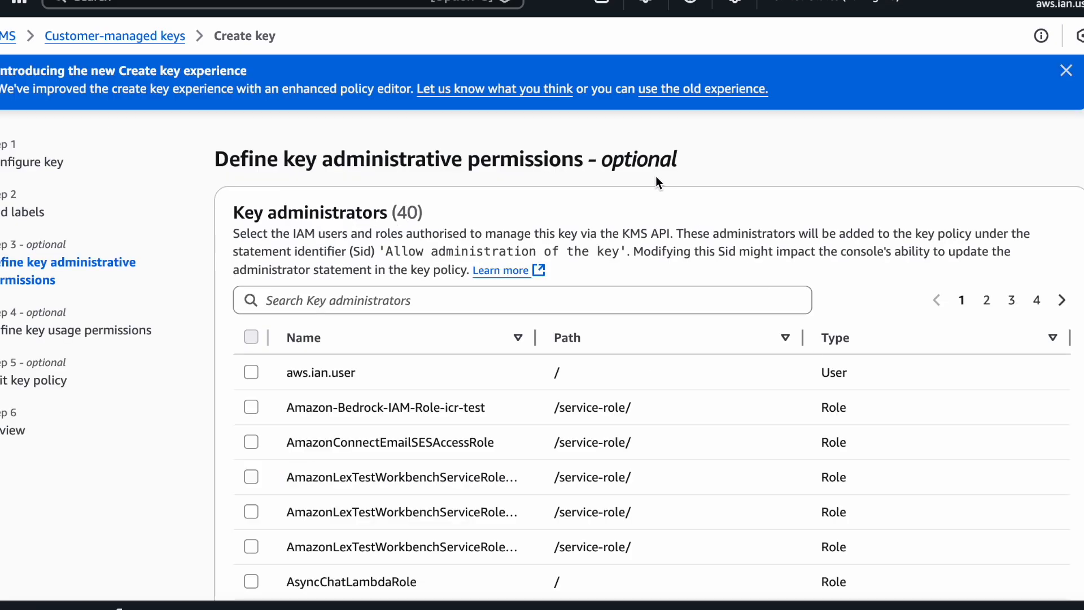
# Make the IAM user both a key administrator and a key user
pyautogui.click(251, 372)
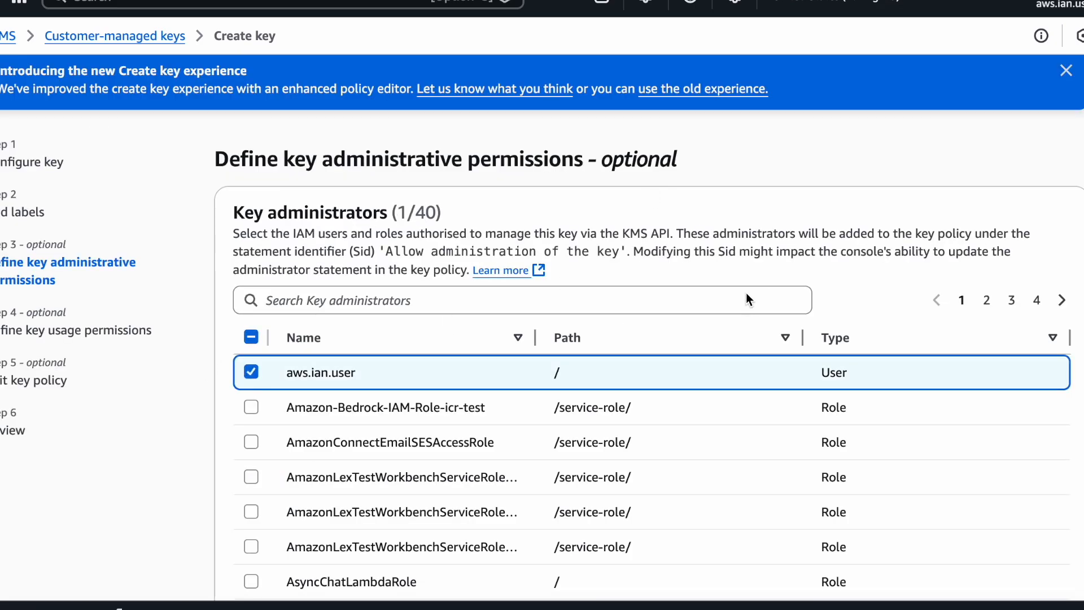
pyautogui.scroll(-5, 746, 290)
pyautogui.click(1054, 553)
pyautogui.click(248, 300)
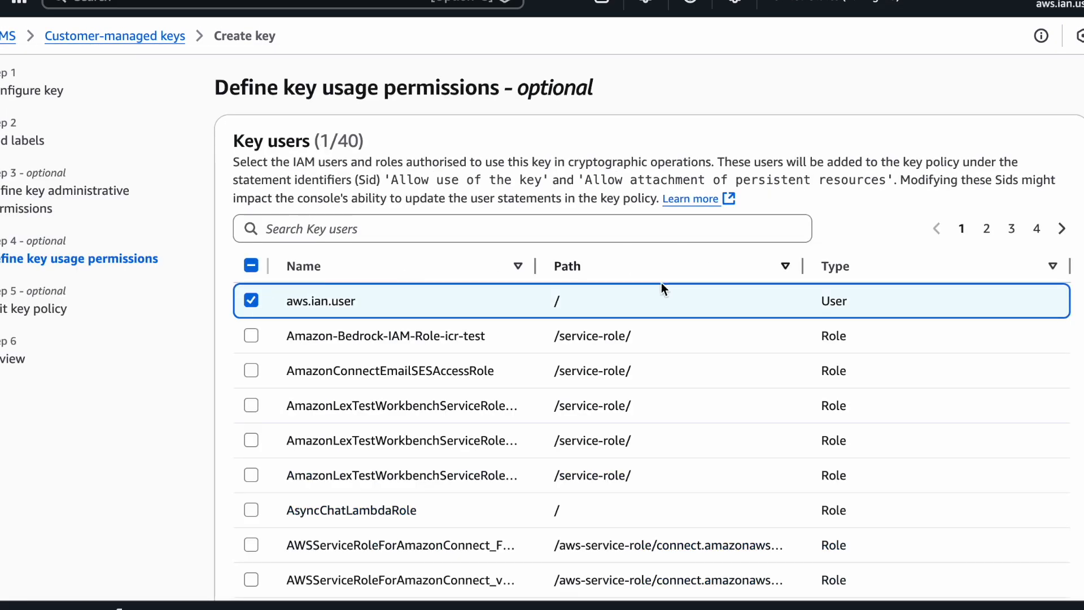
pyautogui.scroll(-5, 508, 338)
pyautogui.click(1054, 550)
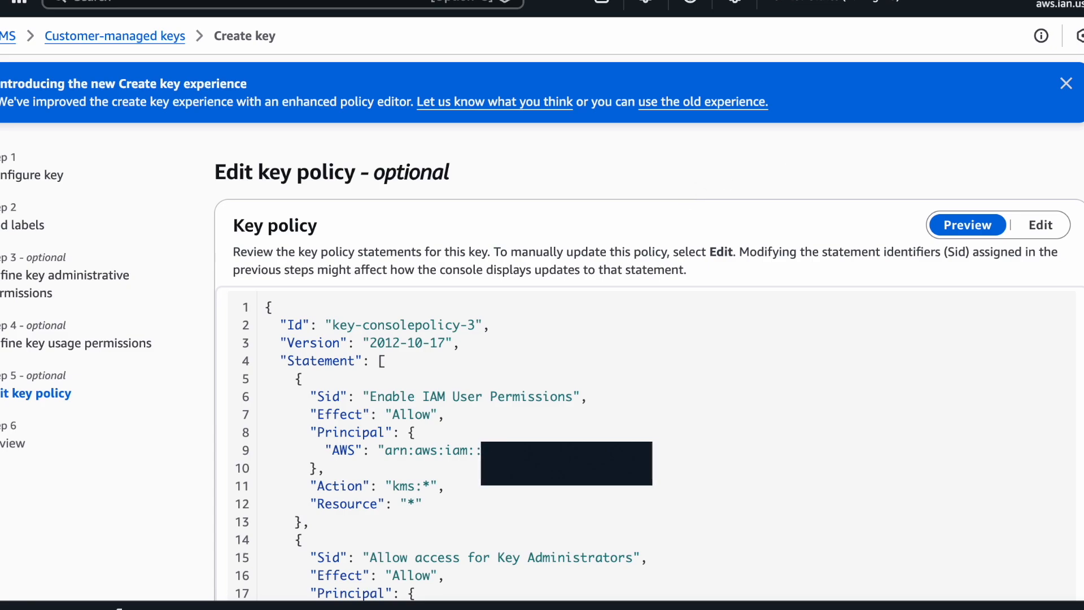
# Paste a statement letting connect.amazonaws.com decrypt with the key into the policy, then finish
pyautogui.click(1047, 229)
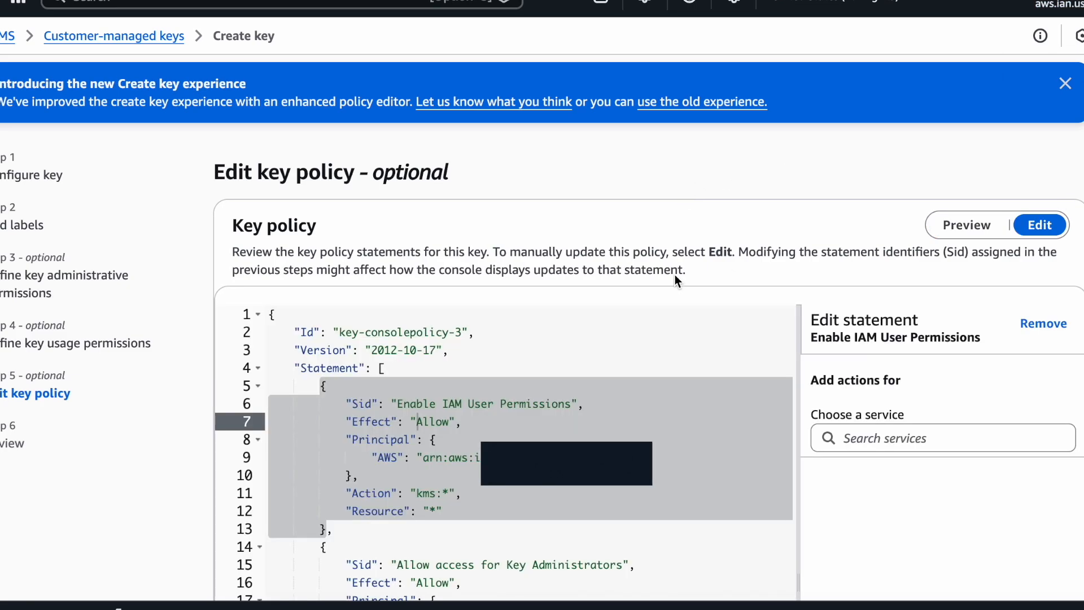
pyautogui.click(543, 350)
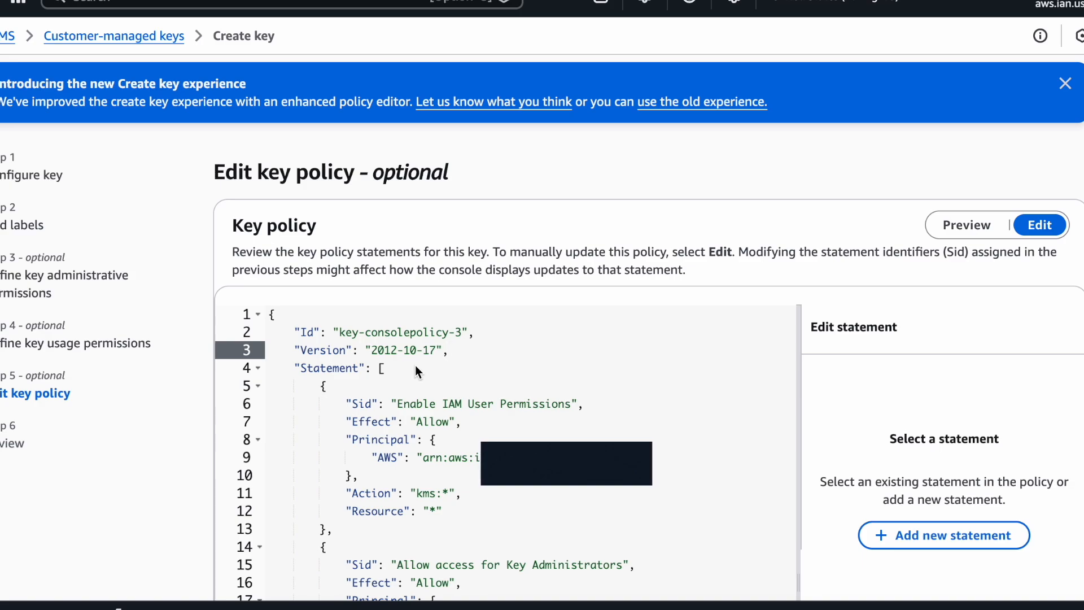
pyautogui.click(397, 369)
pyautogui.press('Return')
pyautogui.hotkey('ctrl', 'v')
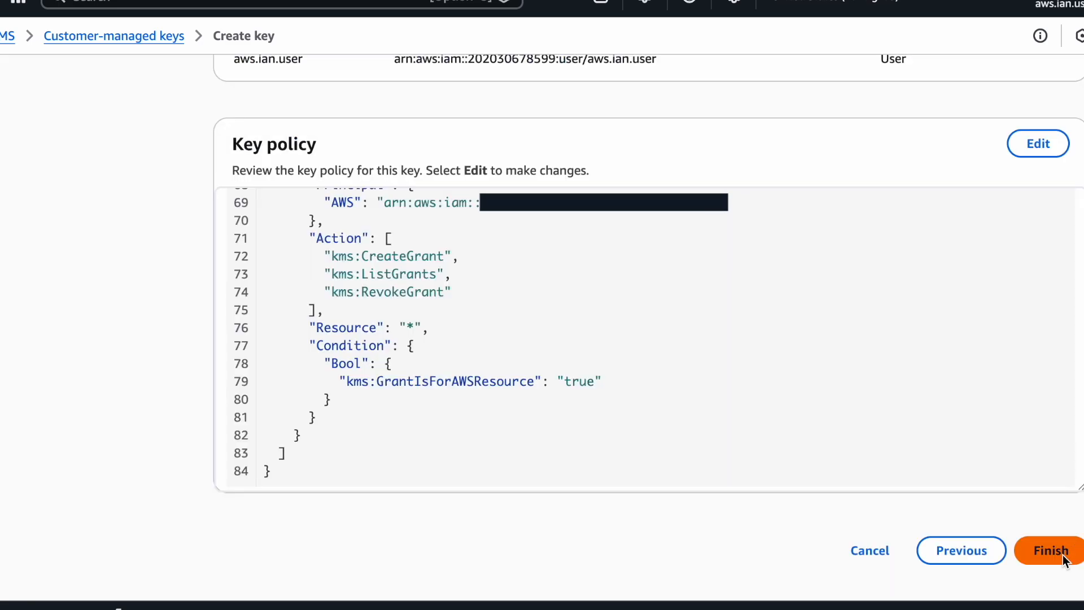
pyautogui.click(1061, 555)
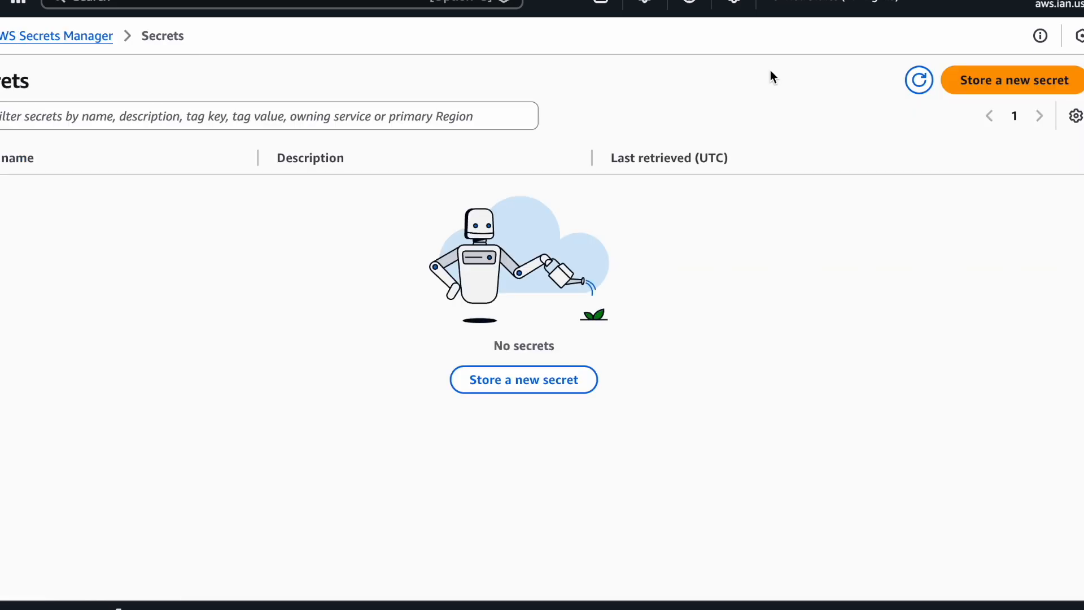
# Start an other-type secret and paste the apiToken JSON as plaintext
pyautogui.click(1051, 72)
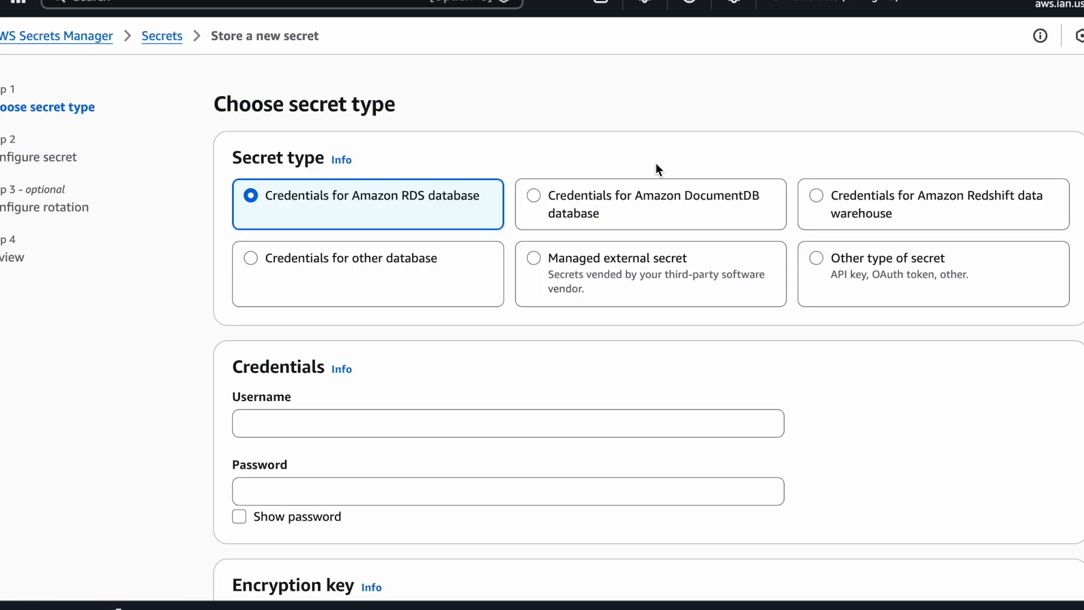
pyautogui.click(817, 262)
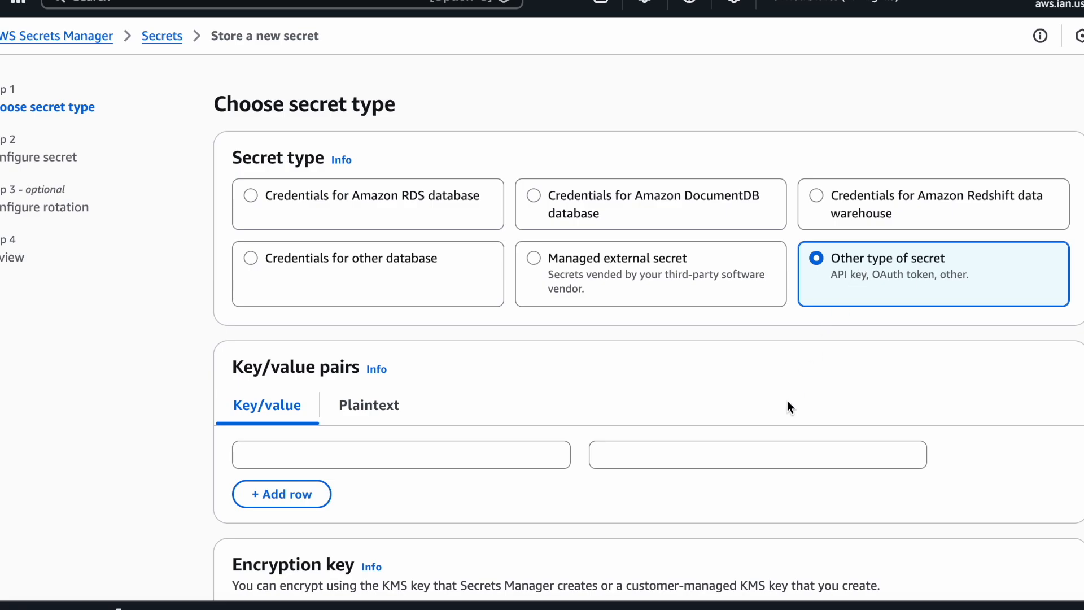
pyautogui.scroll(-3, 788, 404)
pyautogui.scroll(-1, 628, 223)
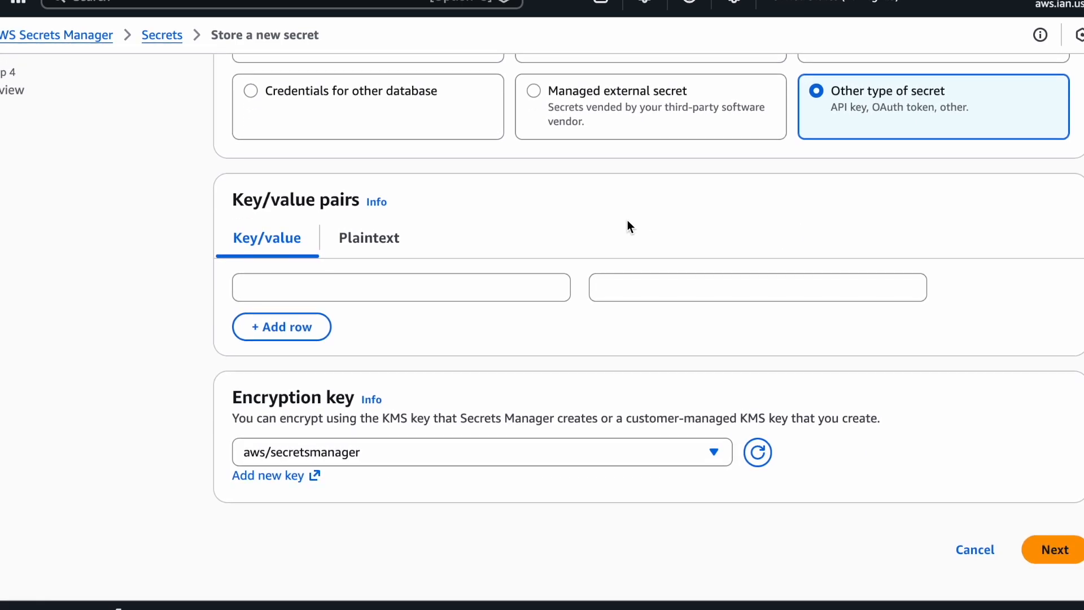
pyautogui.click(360, 242)
pyautogui.click(391, 293)
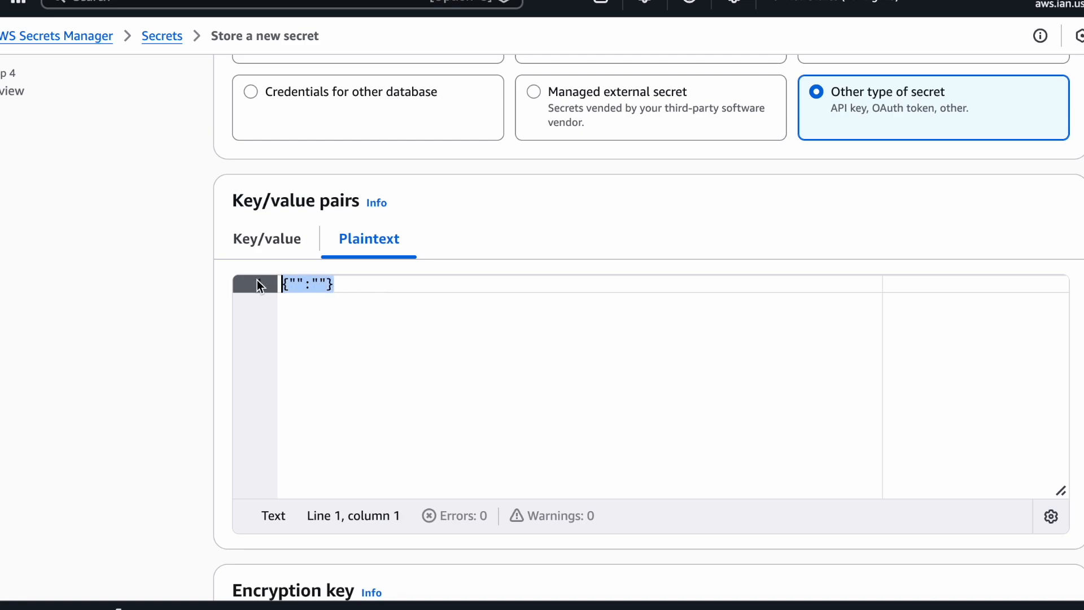
pyautogui.hotkey('ctrl', 'v')
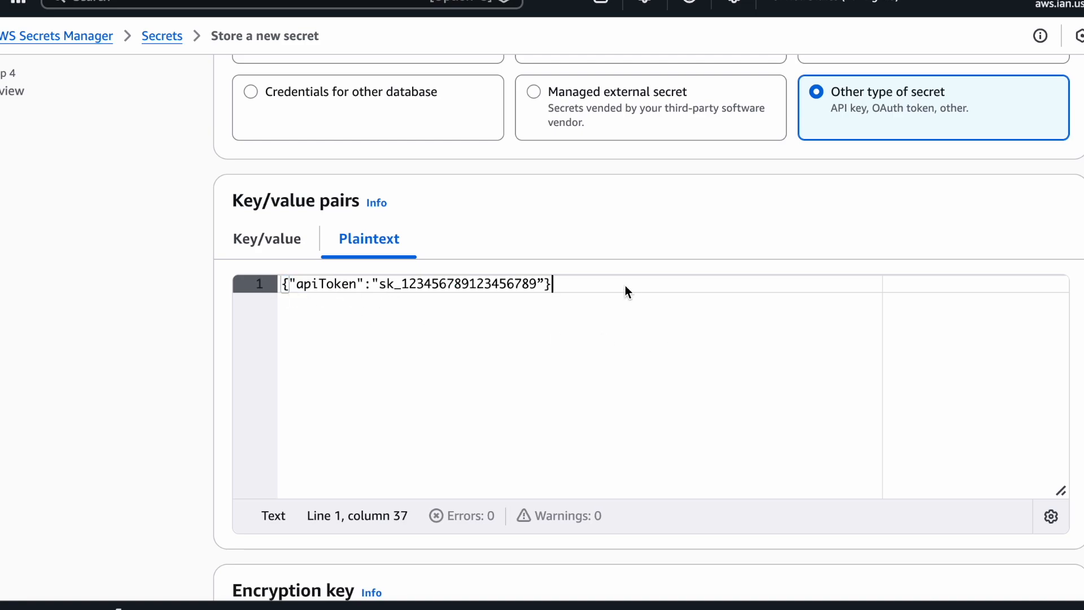
pyautogui.moveTo(297, 286); pyautogui.dragTo(358, 288)
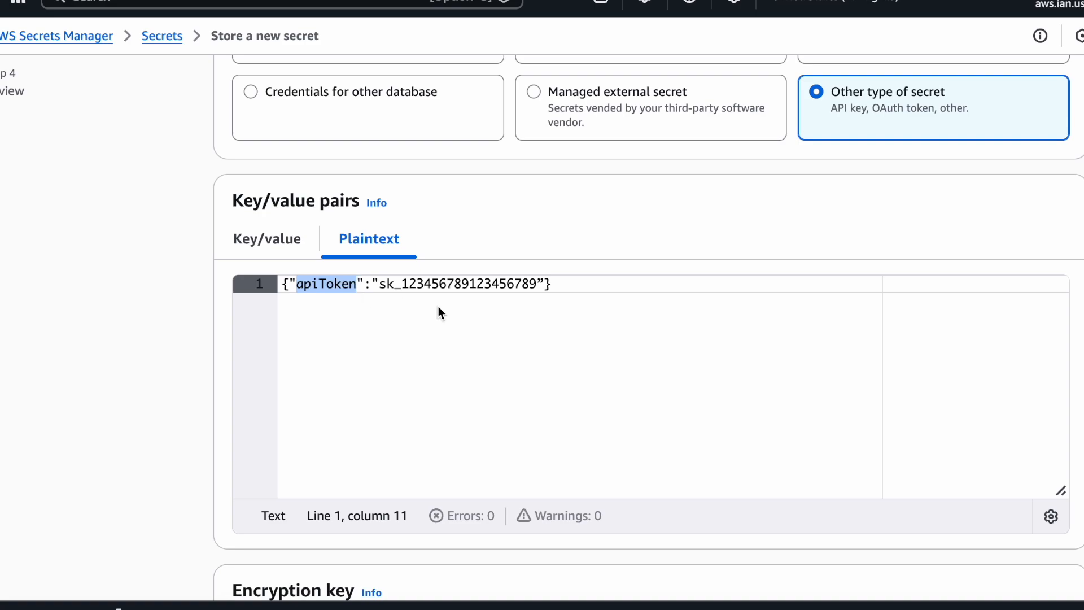
pyautogui.click(561, 284)
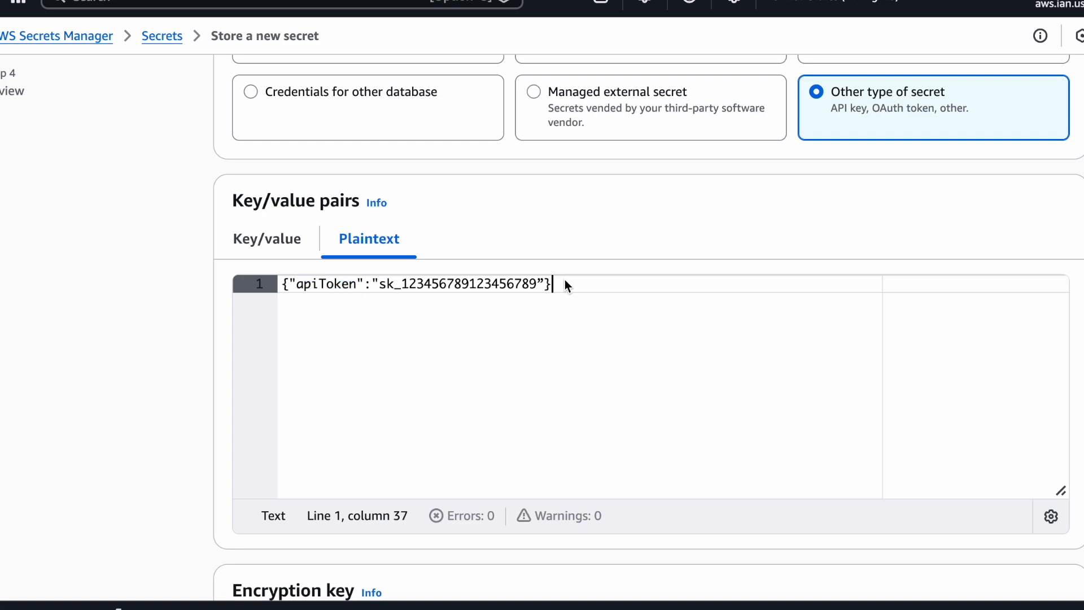
pyautogui.moveTo(378, 285); pyautogui.dragTo(536, 289)
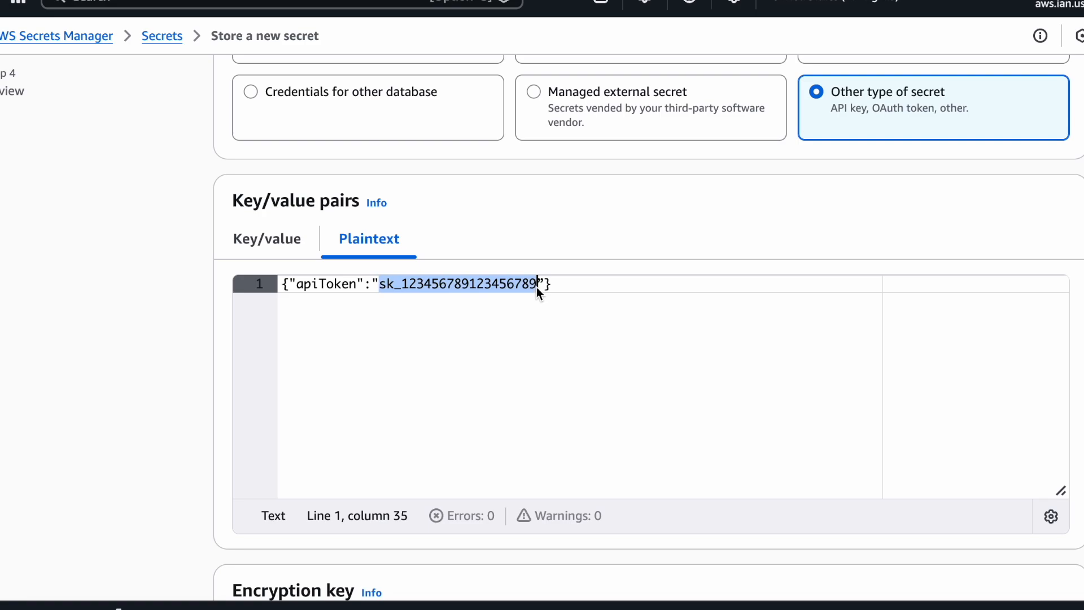
pyautogui.click(600, 288)
# Encrypt the secret with the AmazonConnectElevenLabs key and continue
pyautogui.scroll(-3, 846, 234)
pyautogui.click(712, 452)
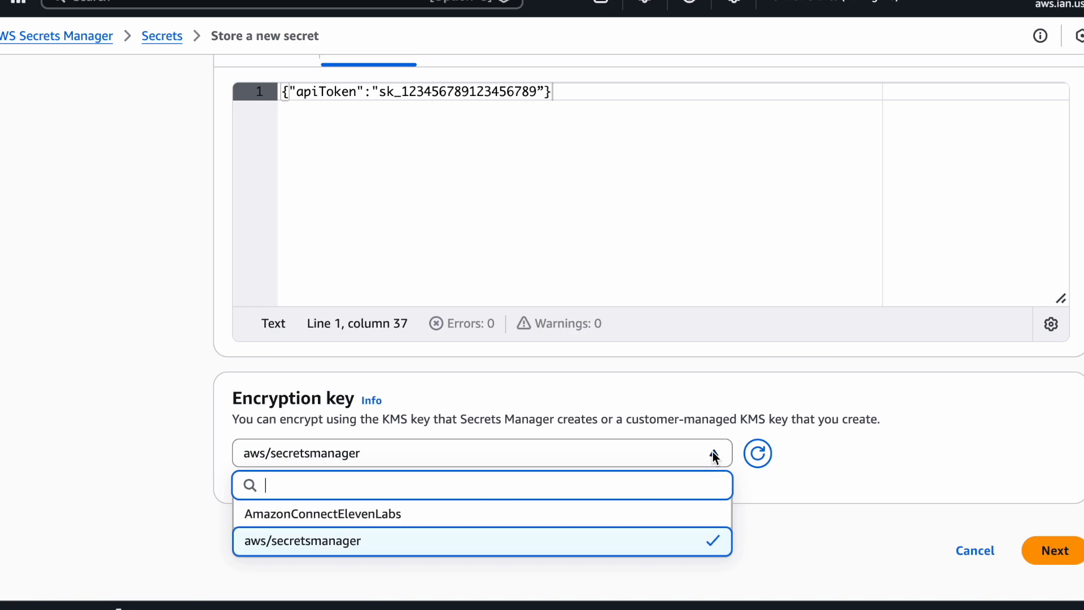
pyautogui.click(361, 513)
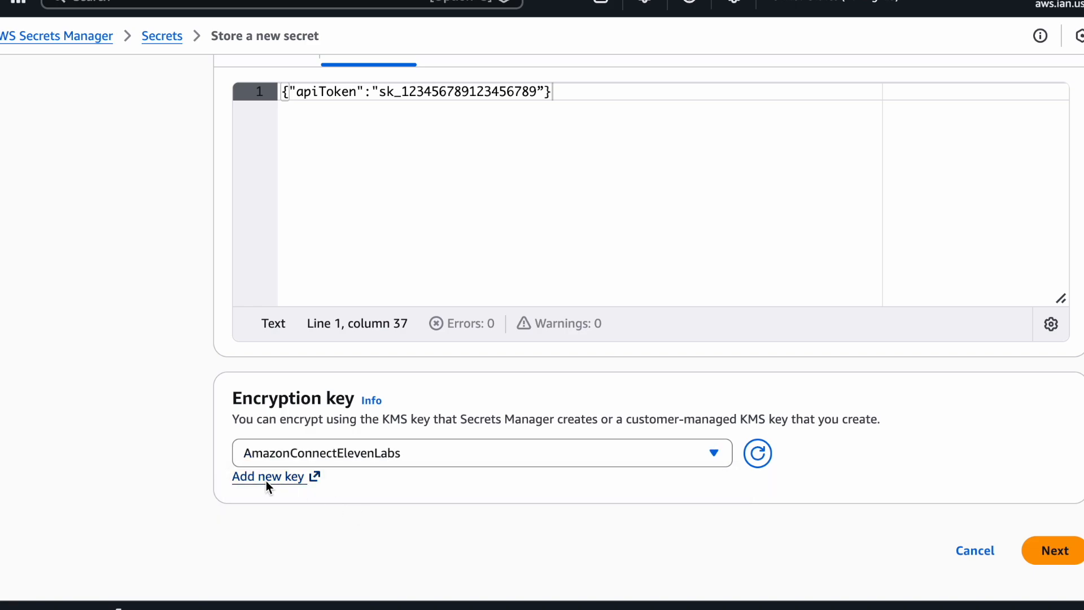
pyautogui.click(1055, 550)
# Name the secret amazonConnect/ElevenLabs
pyautogui.click(531, 228)
pyautogui.write('amazonConnect/ElevenLabs')
pyautogui.scroll(-5, 818, 167)
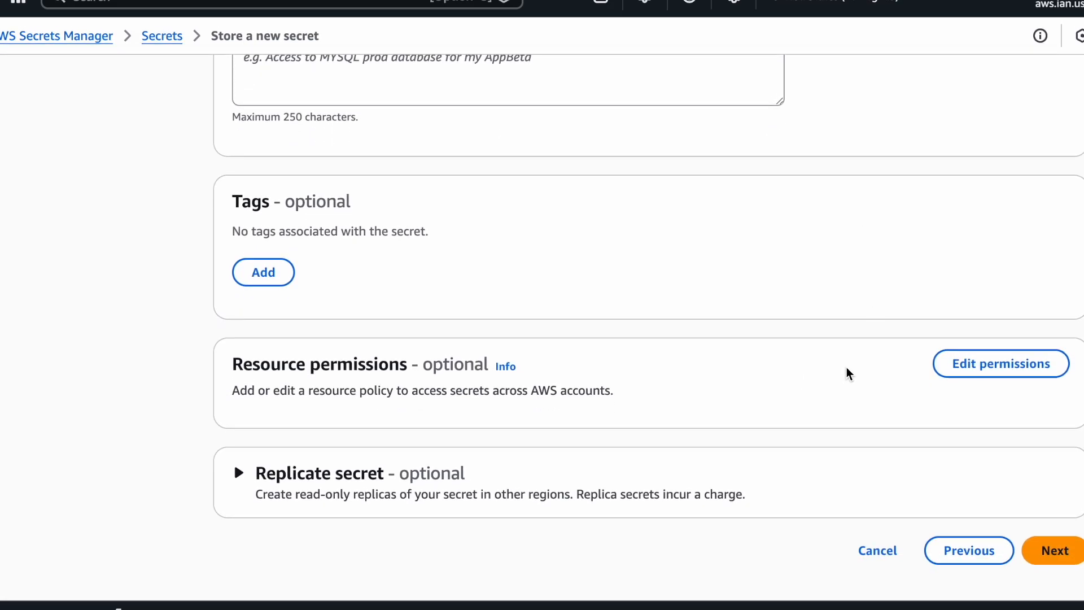
# Replace the resource policy with one granting Amazon Connect read access, and save it
pyautogui.click(1010, 366)
pyautogui.scroll(-3, 759, 281)
pyautogui.moveTo(326, 337); pyautogui.dragTo(256, 254)
pyautogui.write('{   "Version" : "2012-10-17",   "Statement" : [ {     "Sid" : "AllowAmazonConnectToReadSecret",     "Effect" : "Allow",     "Principal" : {       "Service" : "connect.amazonaws.com"     },     "Action" : "secretsmanager:GetSecretValue",     "Resource" : "*"   } ] }')
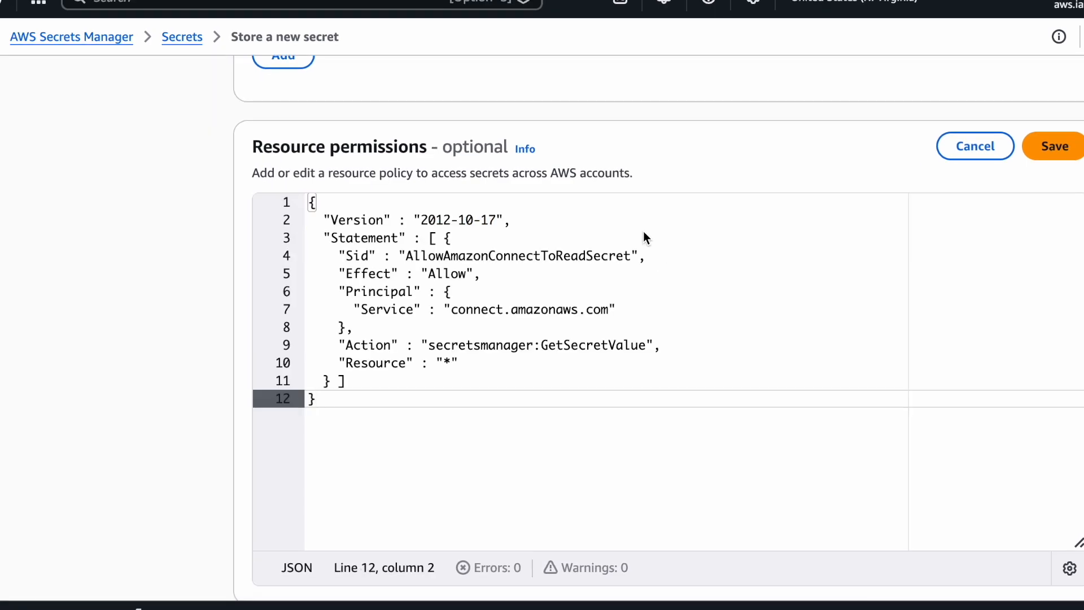
pyautogui.click(622, 218)
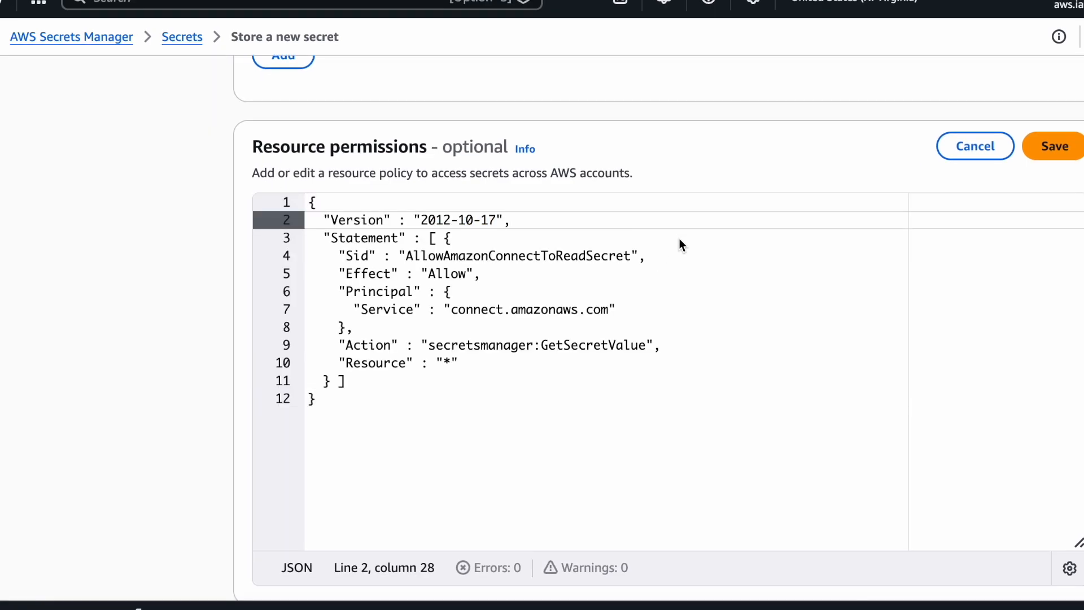
pyautogui.click(458, 275)
pyautogui.click(550, 310)
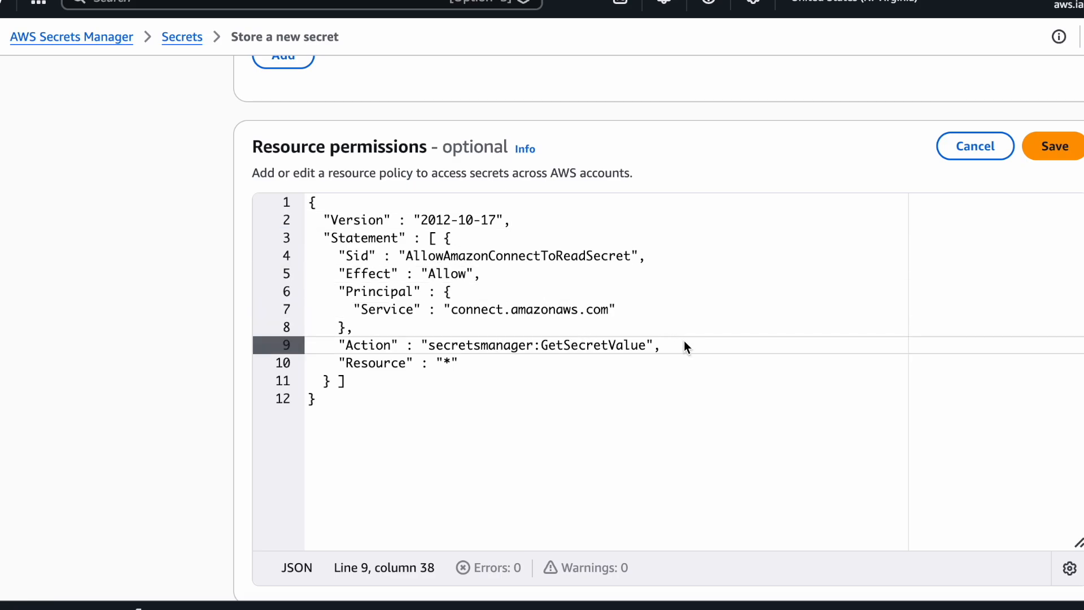
pyautogui.click(477, 364)
pyautogui.keyDown('shift'); pyautogui.click(335, 365); pyautogui.keyUp('shift')
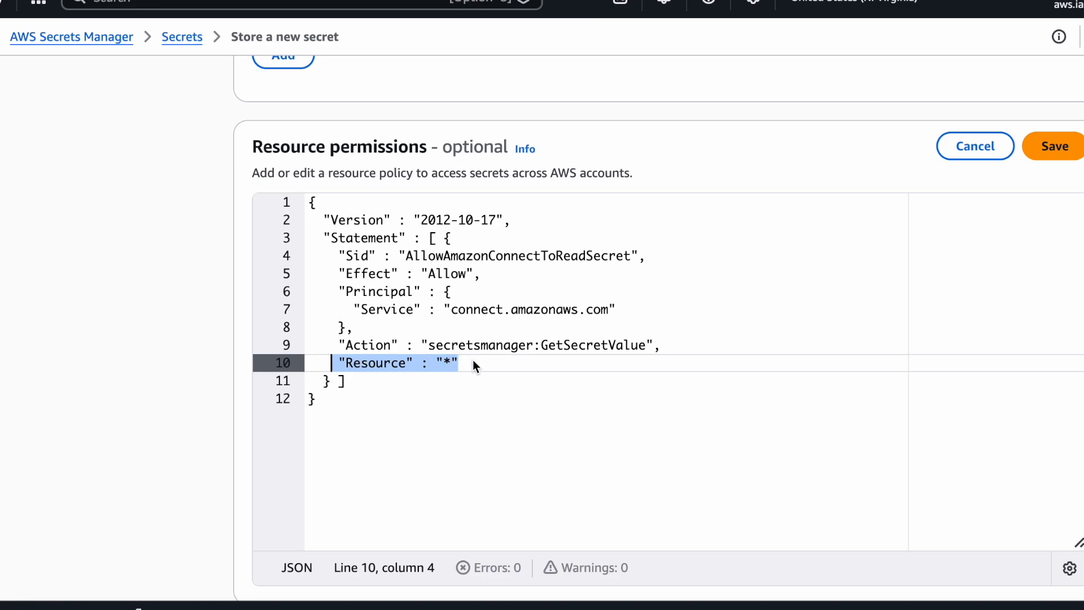
pyautogui.click(1041, 147)
# Store the secret, refresh the list, and open the amazonConnect/ElevenLabs secret's details
pyautogui.scroll(-5, 899, 346)
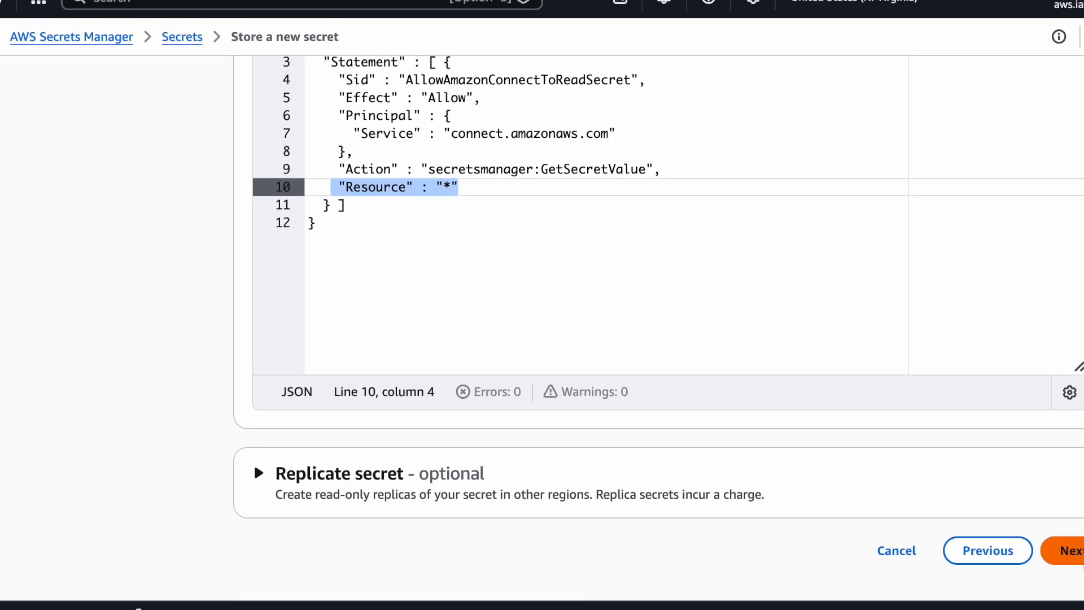
pyautogui.click(1064, 549)
pyautogui.scroll(-3, 1015, 323)
pyautogui.click(1064, 549)
pyautogui.scroll(-15, 1054, 358)
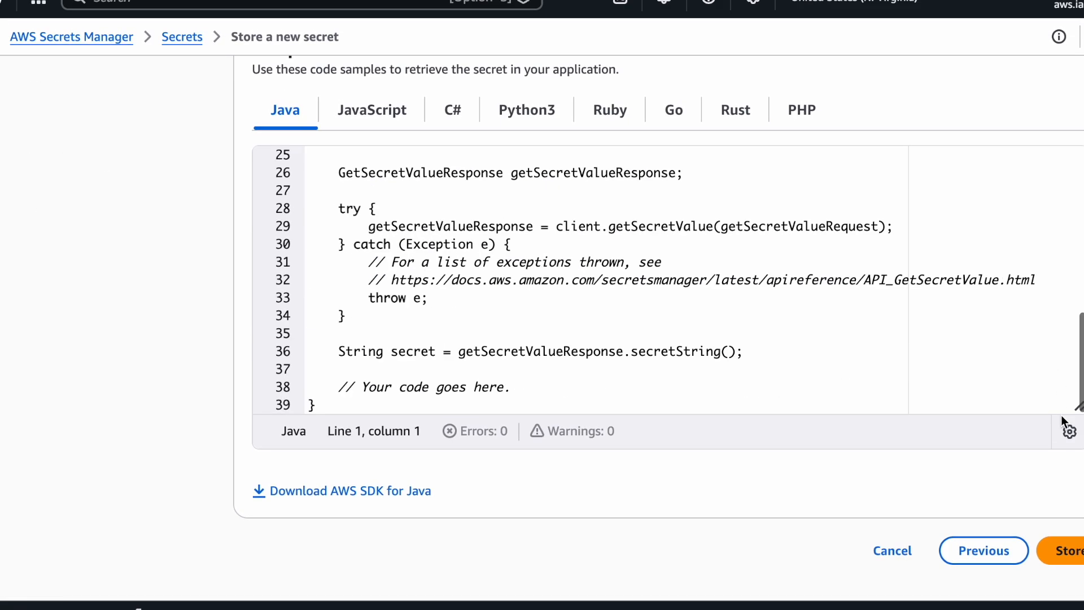
pyautogui.click(1076, 552)
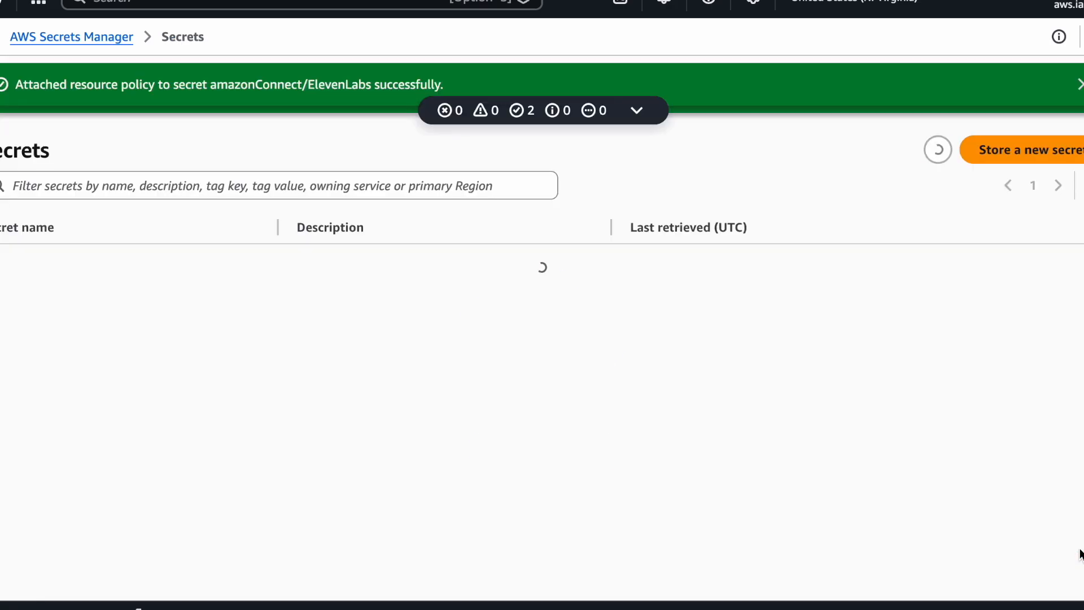
pyautogui.click(937, 81)
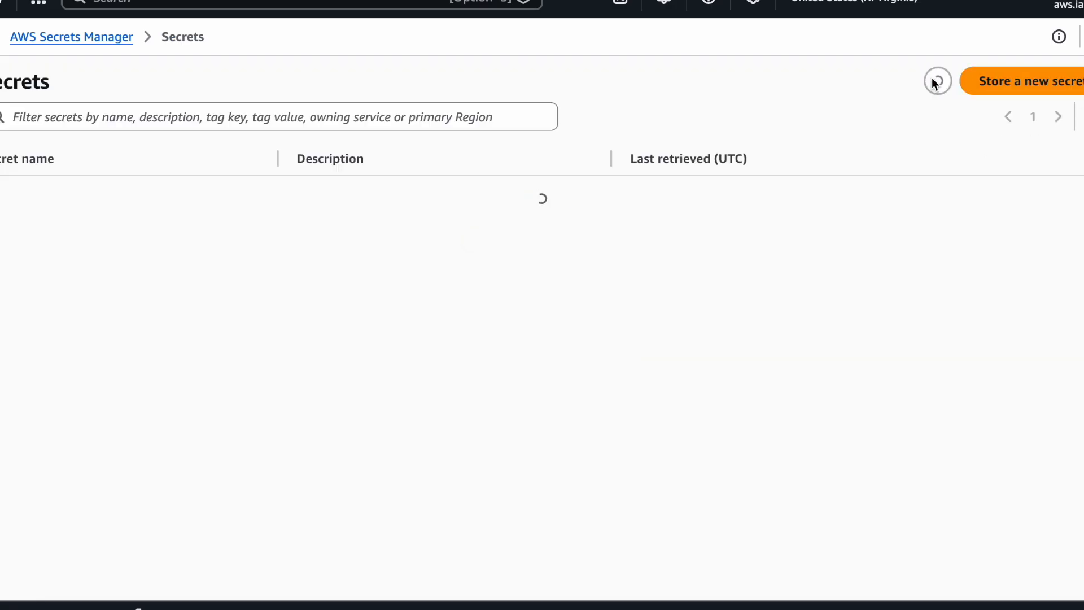
pyautogui.click(49, 193)
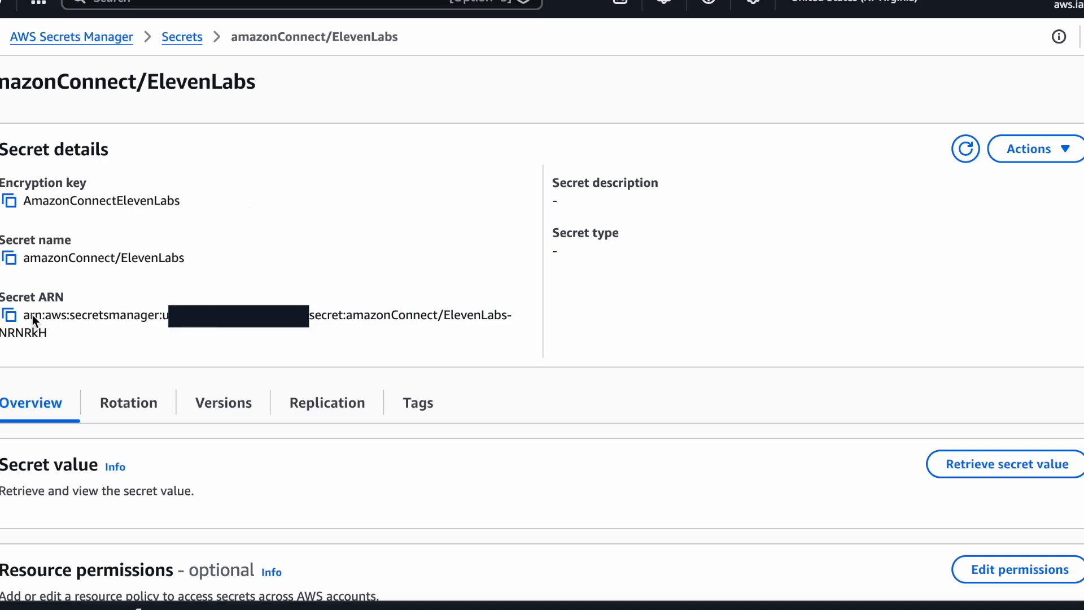
pyautogui.moveTo(65, 298); pyautogui.dragTo(1, 298)
pyautogui.click(116, 305)
# Copy the secret's ARN and create a new flow named ElevenLabsTest
pyautogui.click(9, 314)
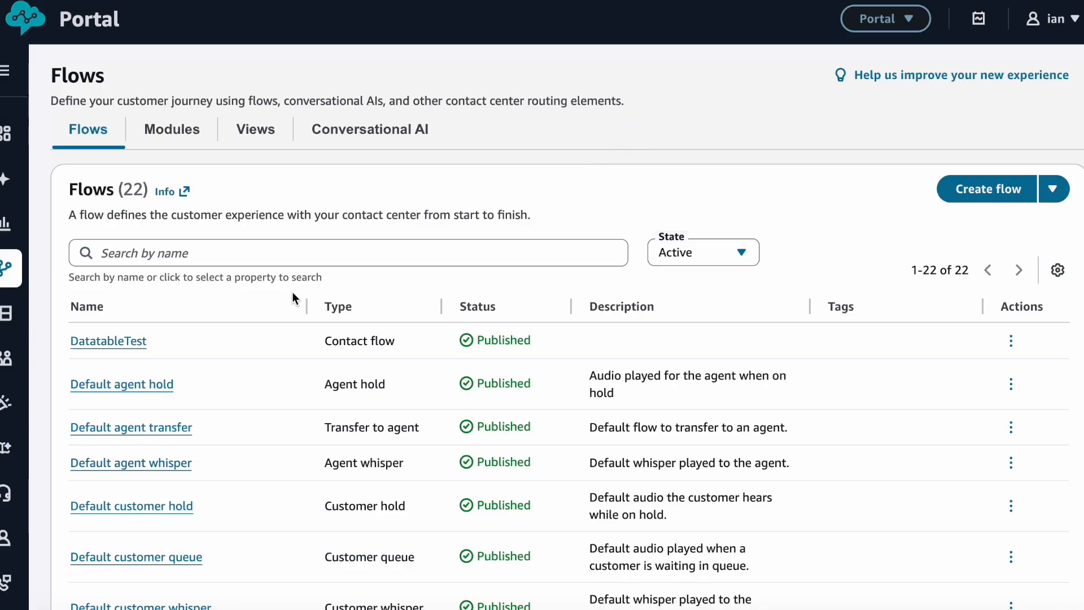
pyautogui.click(974, 191)
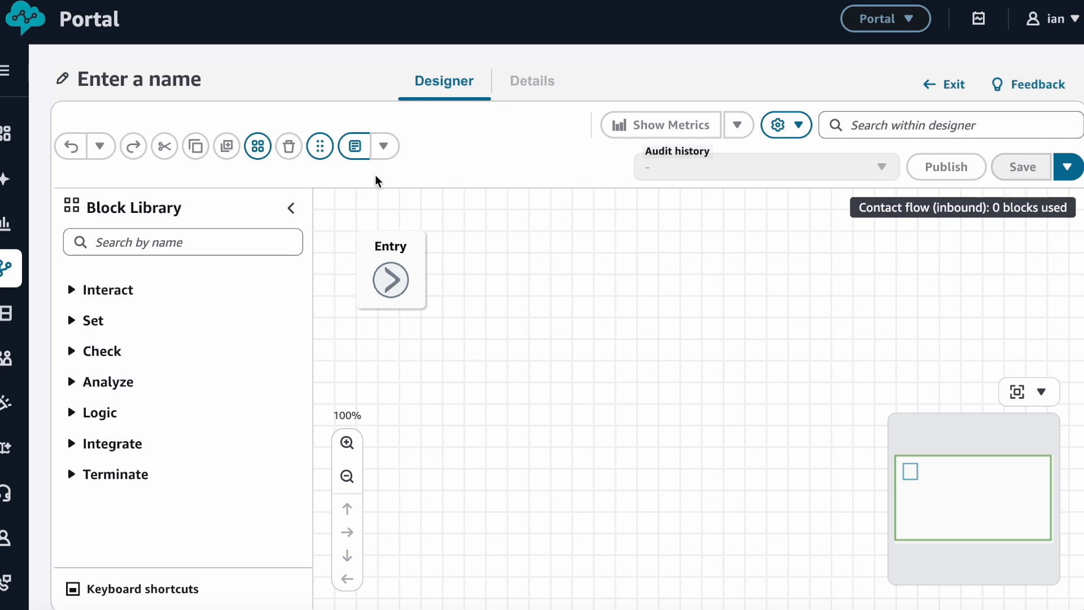
pyautogui.click(177, 83)
pyautogui.write('ElevenLabsTest')
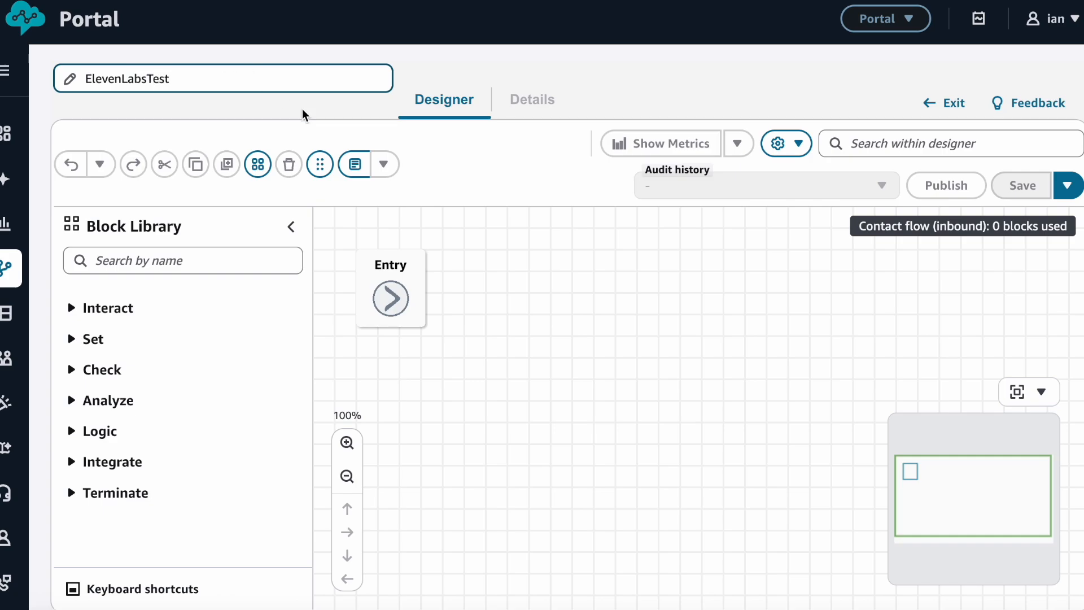
pyautogui.click(541, 310)
# Place Set logging behavior and Set voice blocks on the canvas
pyautogui.click(347, 477)
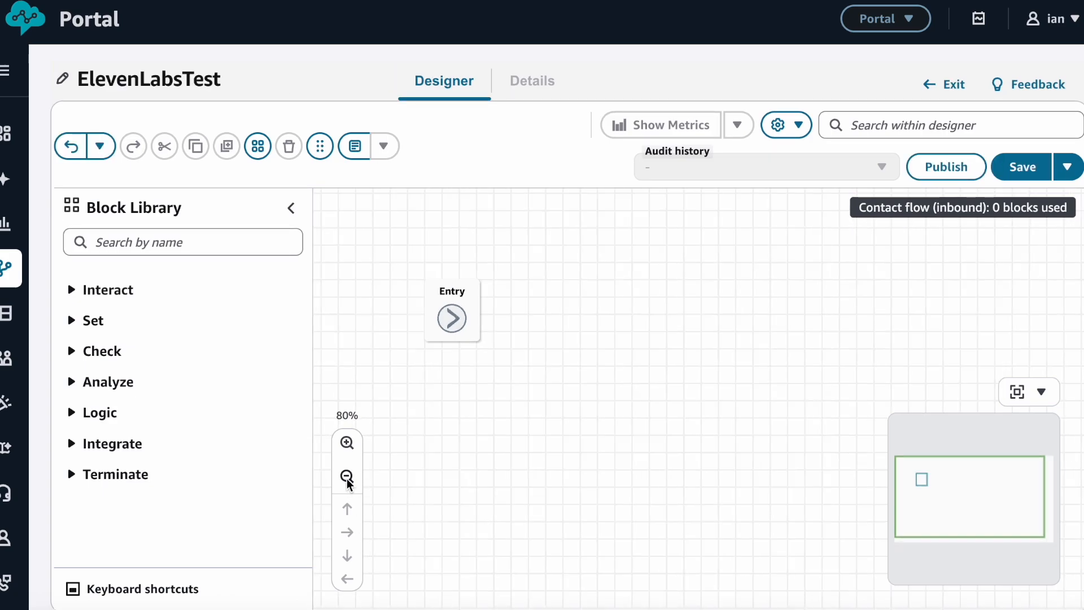
pyautogui.click(1041, 391)
pyautogui.click(169, 242)
pyautogui.write('logg')
pyautogui.moveTo(152, 296); pyautogui.dragTo(601, 305)
pyautogui.doubleClick(162, 249)
pyautogui.press('BackSpace')
pyautogui.write('set voi')
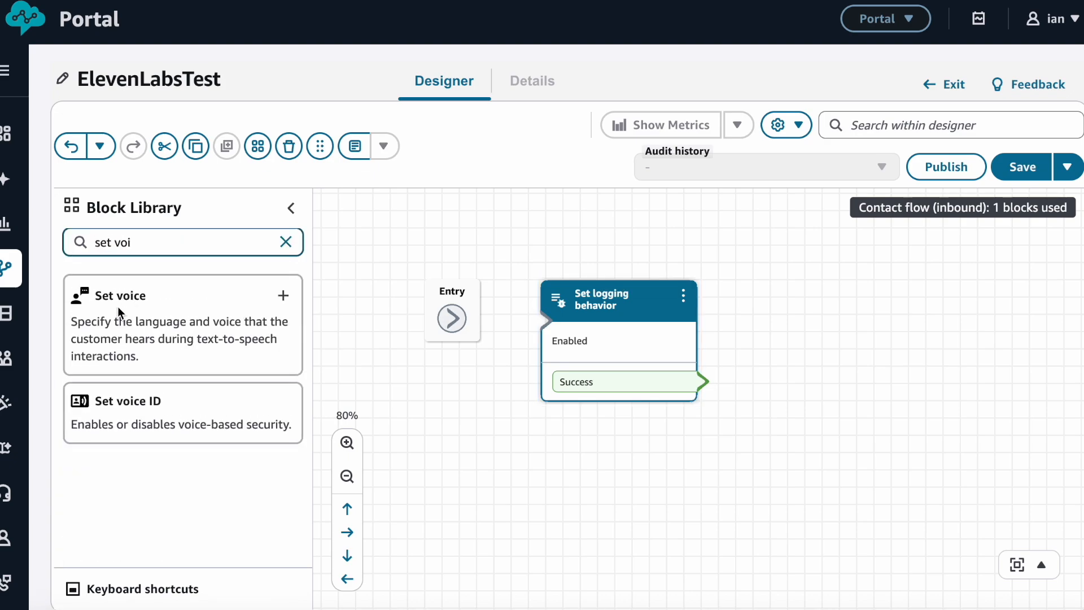
pyautogui.moveTo(121, 293); pyautogui.dragTo(851, 317)
# Add Play prompt and Disconnect blocks to the flow
pyautogui.doubleClick(158, 251)
pyautogui.press('BackSpace')
pyautogui.press('BackSpace')
pyautogui.press('BackSpace')
pyautogui.press('BackSpace')
pyautogui.write('pl')
pyautogui.press('BackSpace')
pyautogui.press('BackSpace')
pyautogui.press('BackSpace')
pyautogui.write('pla')
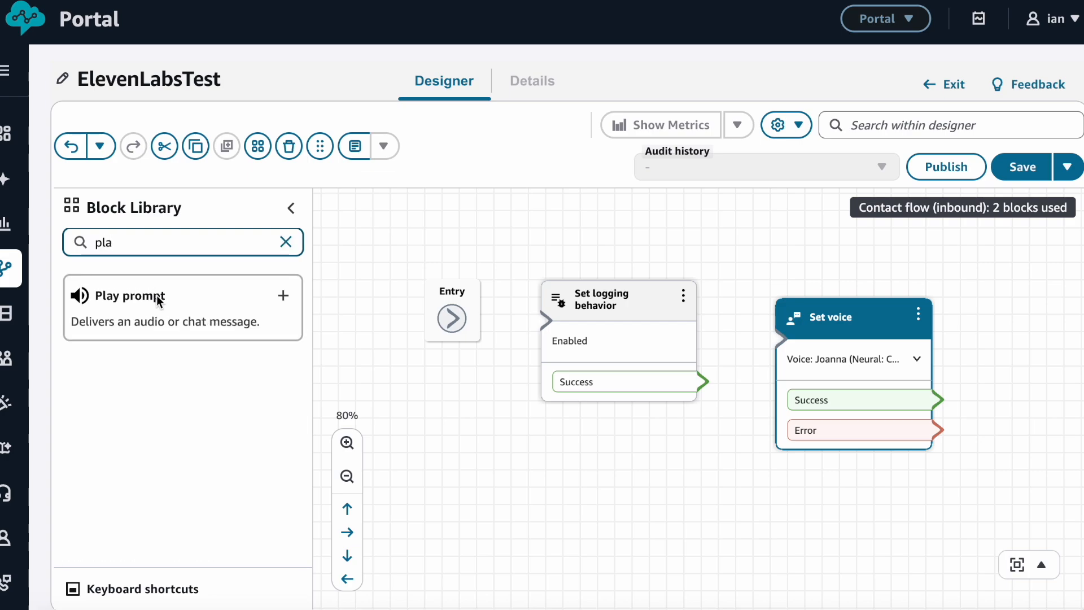
pyautogui.click(283, 294)
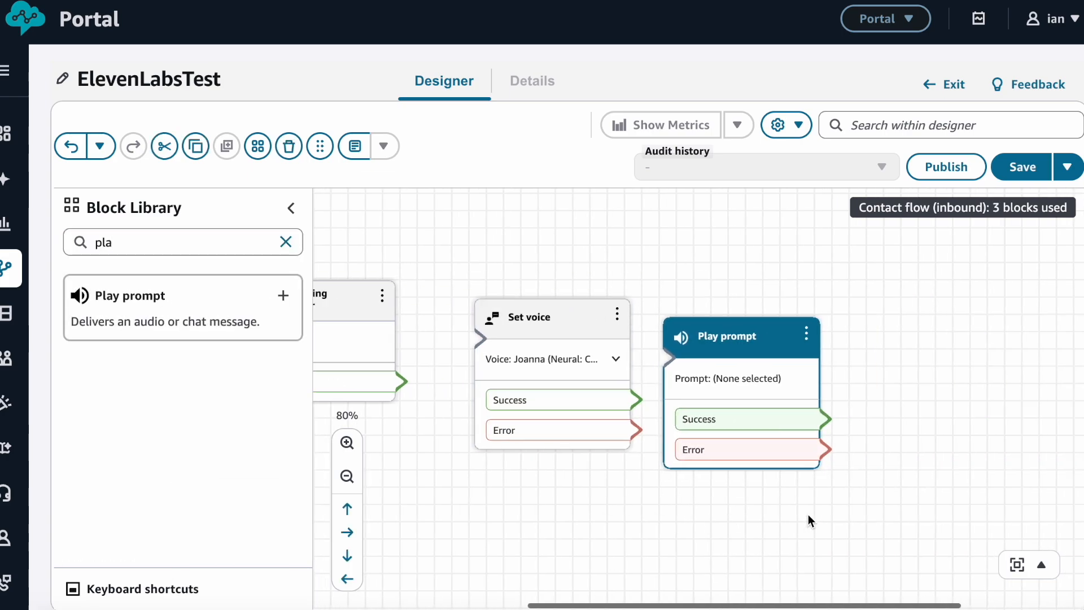
pyautogui.moveTo(733, 334); pyautogui.dragTo(802, 318)
pyautogui.click(347, 476)
pyautogui.moveTo(512, 488); pyautogui.dragTo(619, 491)
pyautogui.click(126, 244)
pyautogui.press('BackSpace')
pyautogui.press('BackSpace')
pyautogui.press('BackSpace')
pyautogui.write('discon')
pyautogui.click(151, 286)
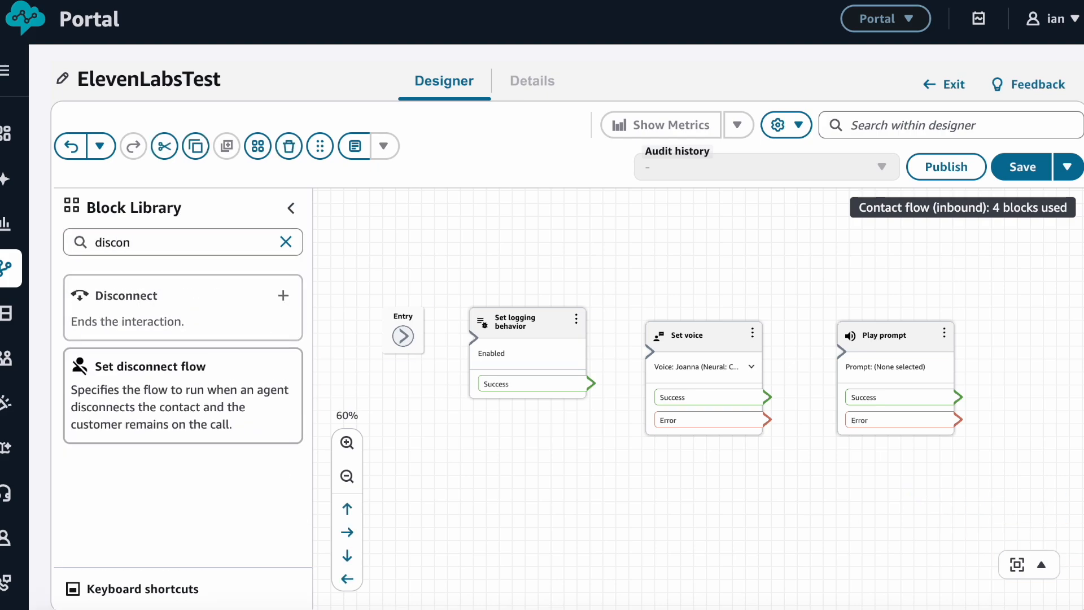
# Connect Entry → Set logging behavior → Set voice → Play prompt → Disconnect, including Error branches
pyautogui.moveTo(413, 341); pyautogui.dragTo(474, 337)
pyautogui.moveTo(591, 384); pyautogui.dragTo(655, 362)
pyautogui.moveTo(766, 397); pyautogui.dragTo(841, 351)
pyautogui.moveTo(767, 420); pyautogui.dragTo(883, 361)
pyautogui.moveTo(958, 397)
pyautogui.mouseDown()
pyautogui.moveTo(988, 379)
pyautogui.moveTo(1027, 383)
pyautogui.mouseUp()
pyautogui.moveTo(958, 420); pyautogui.dragTo(1063, 392)
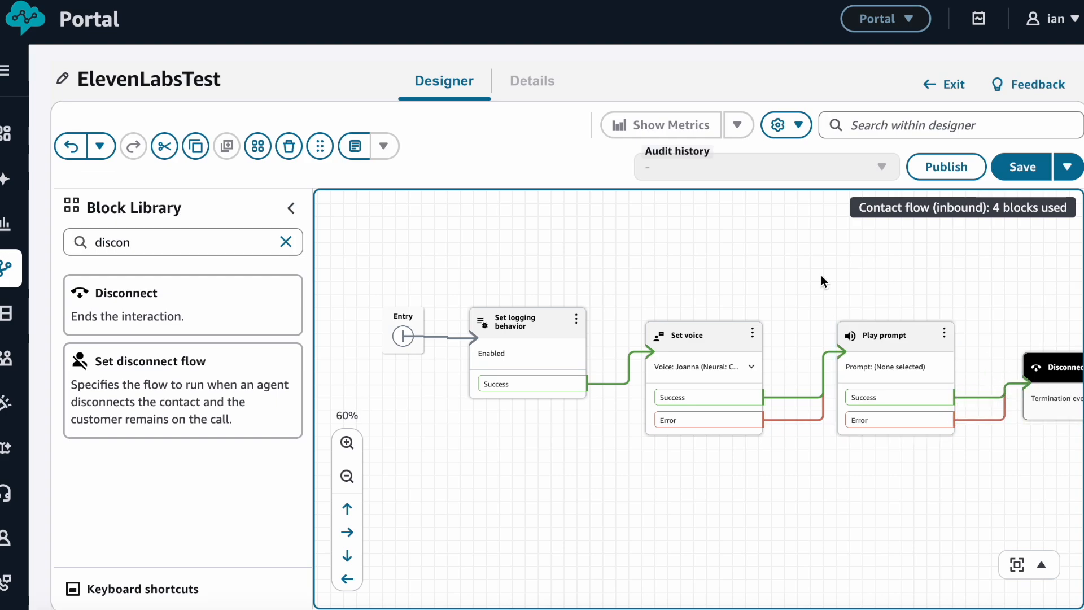
# Set the Set voice block's voice provider to ElevenLabs
pyautogui.click(709, 341)
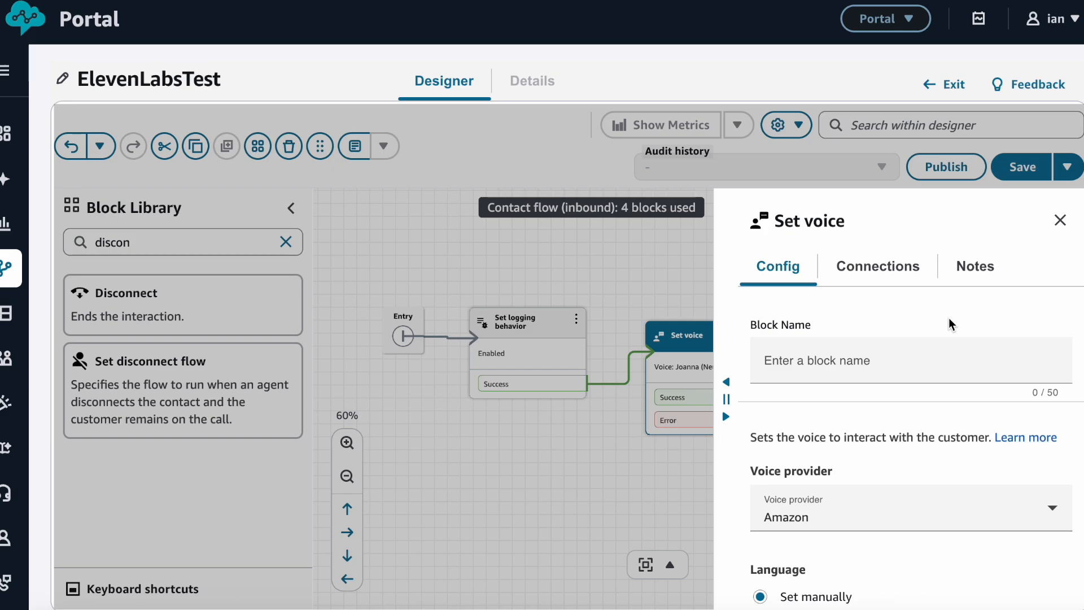
pyautogui.scroll(-3, 948, 319)
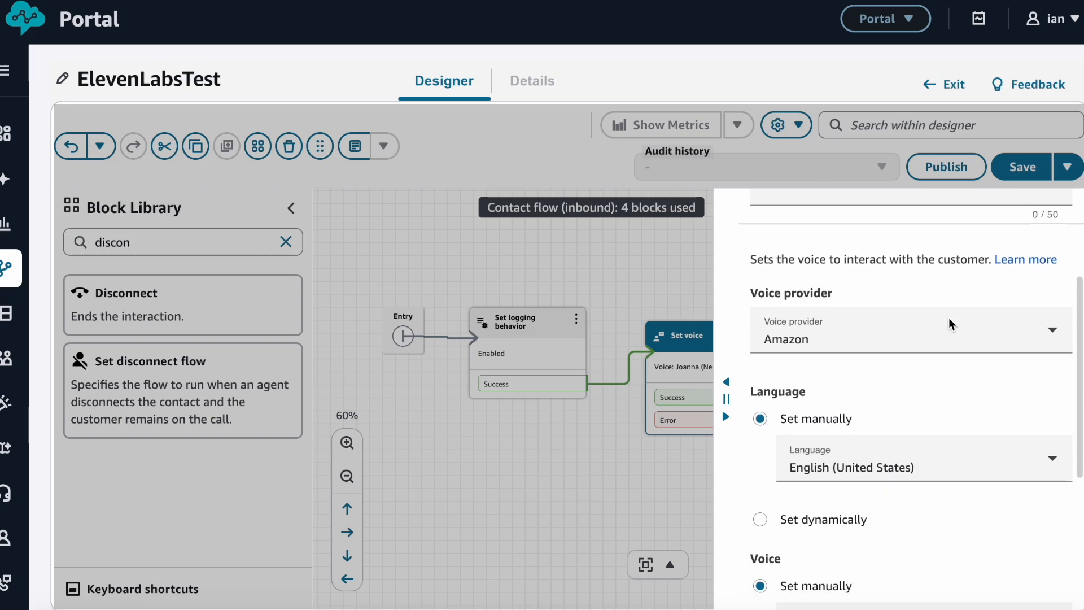
pyautogui.click(1052, 308)
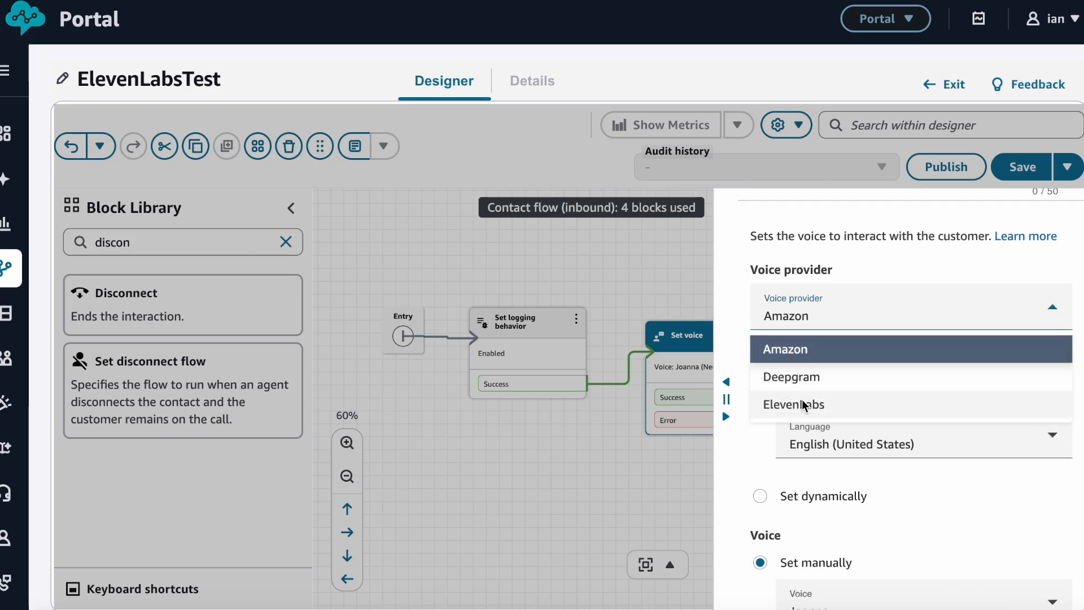
pyautogui.click(846, 405)
# Enter model eleven_v3 and the Kiwi Contact Center voice ID
pyautogui.scroll(-2, 937, 372)
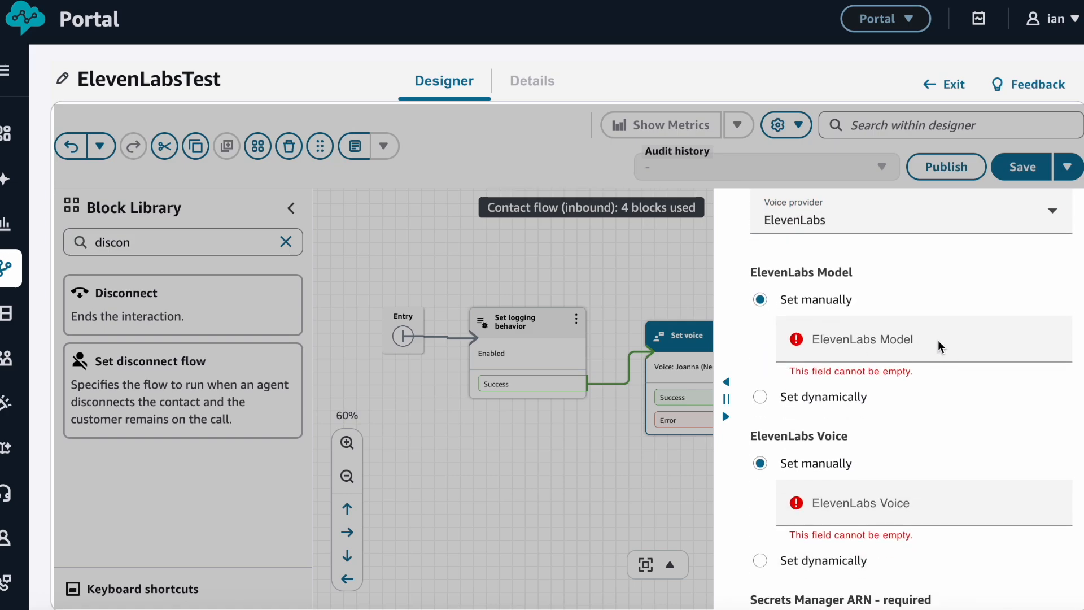
pyautogui.click(938, 346)
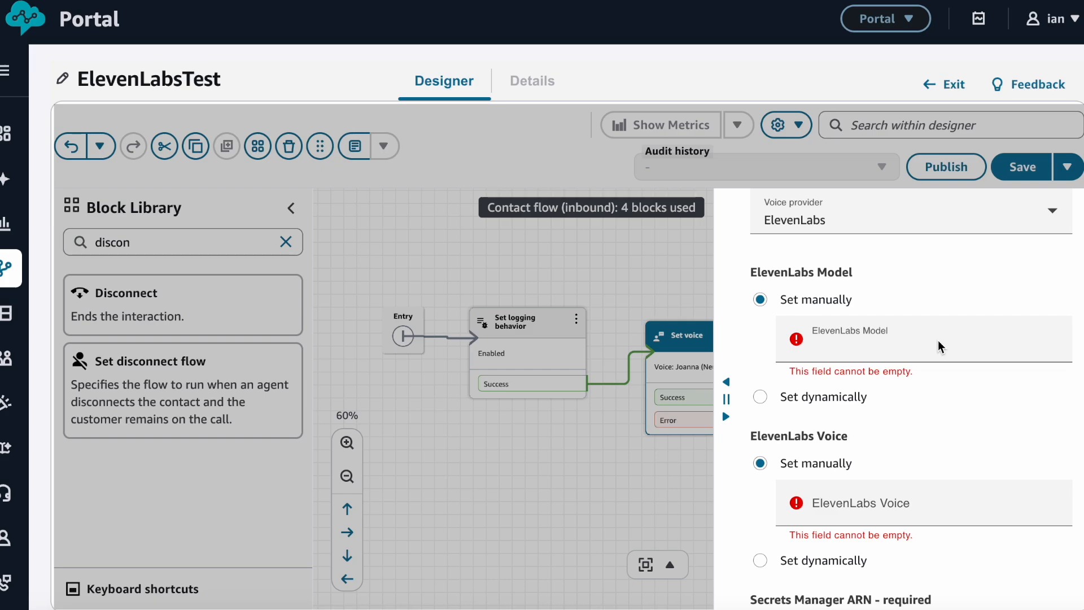
pyautogui.hotkey('ctrl', 'v')
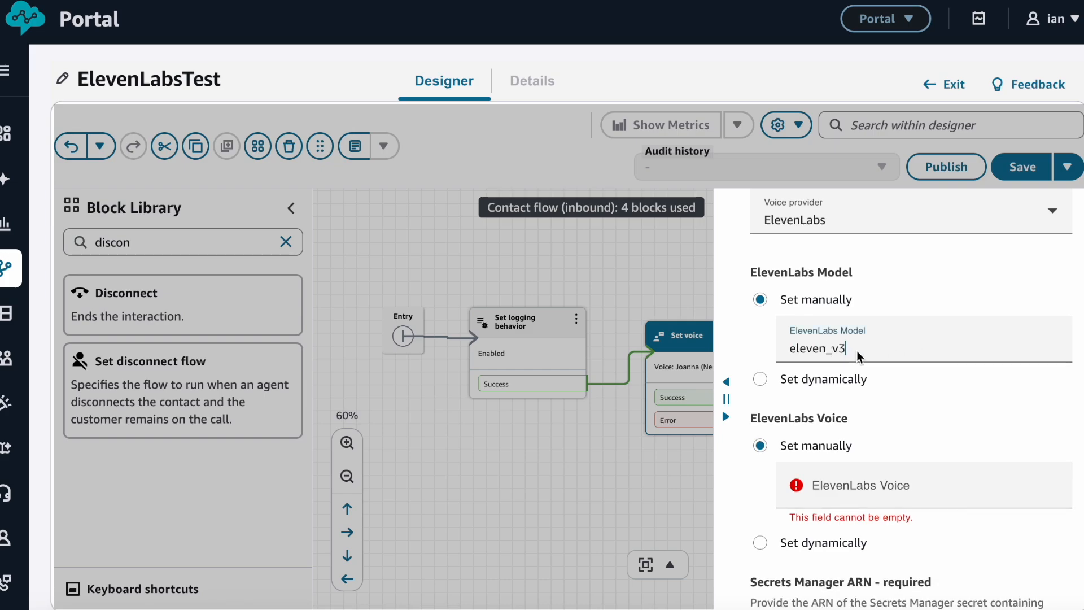
pyautogui.scroll(-3, 922, 318)
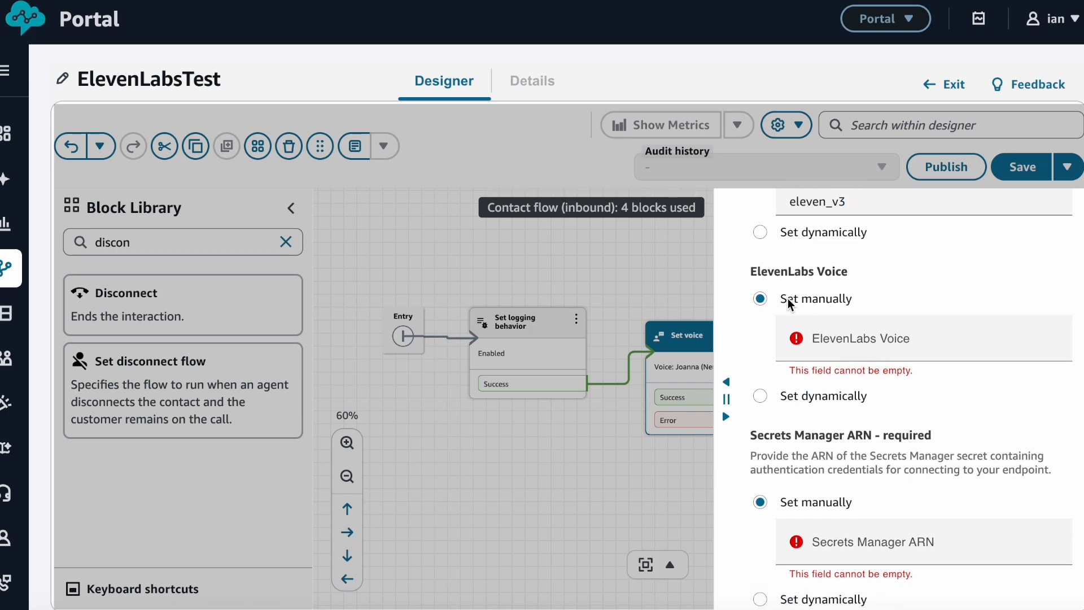
pyautogui.click(844, 343)
pyautogui.hotkey('ctrl', 'v')
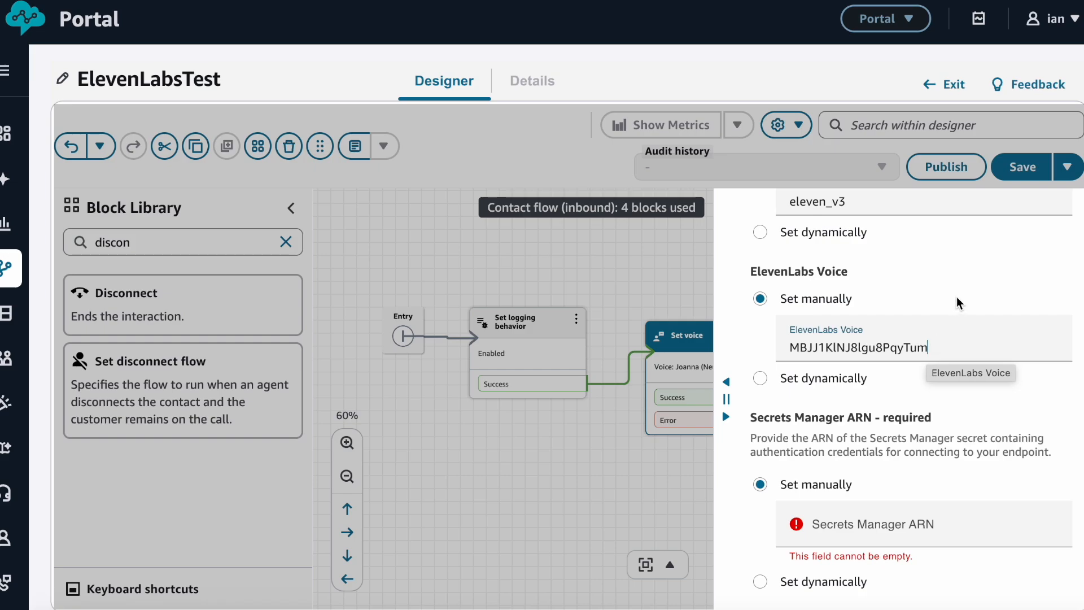
# Paste the amazonConnect/ElevenLabs secret ARN and confirm the block settings
pyautogui.scroll(-1, 979, 308)
pyautogui.scroll(-2, 978, 308)
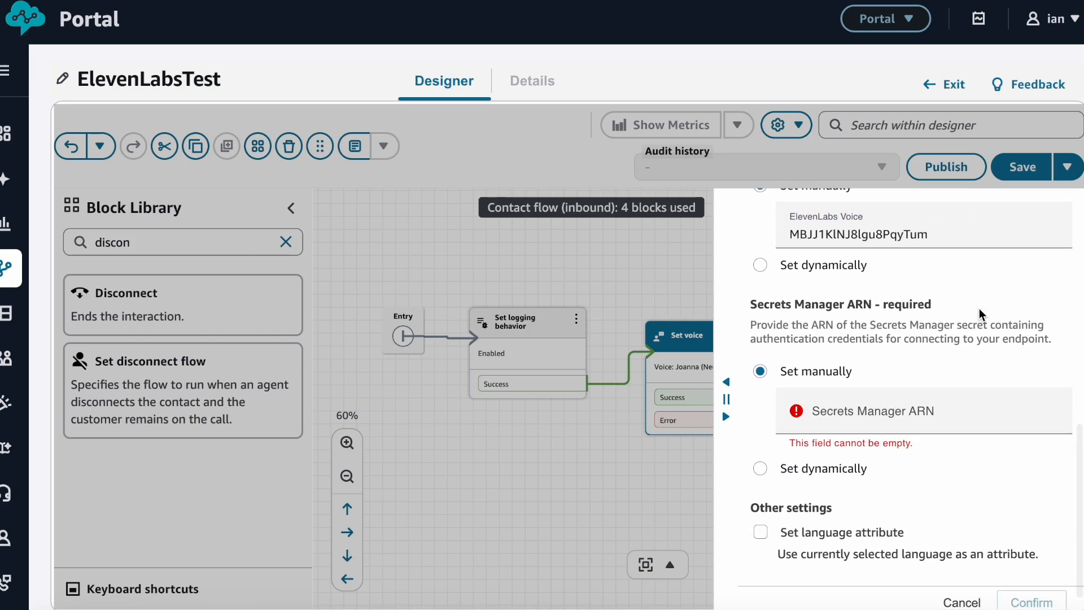
pyautogui.scroll(-1, 1026, 359)
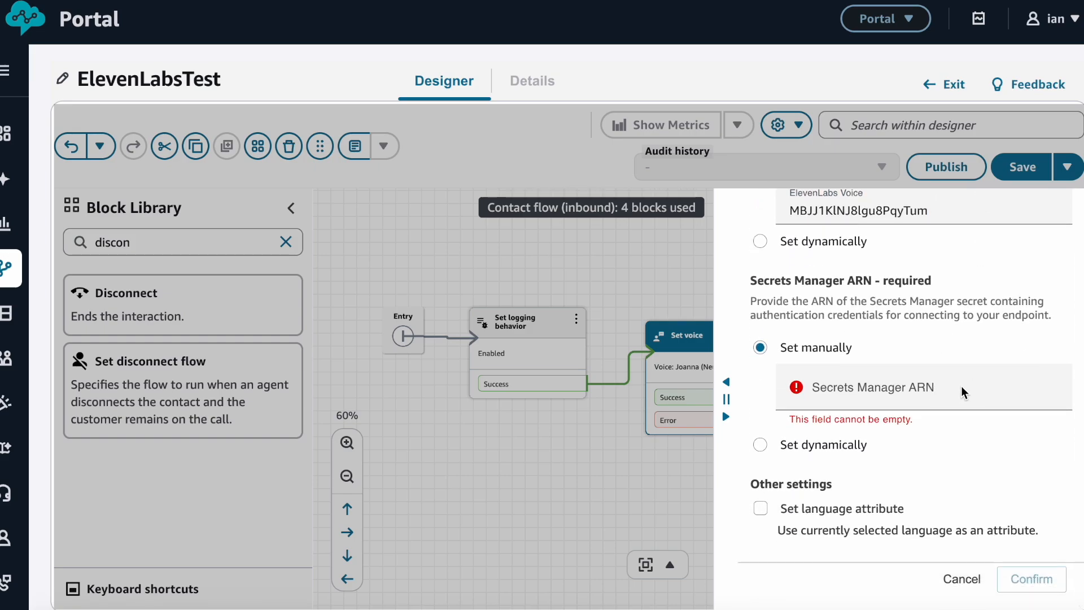
pyautogui.click(831, 381)
pyautogui.hotkey('ctrl', 'v')
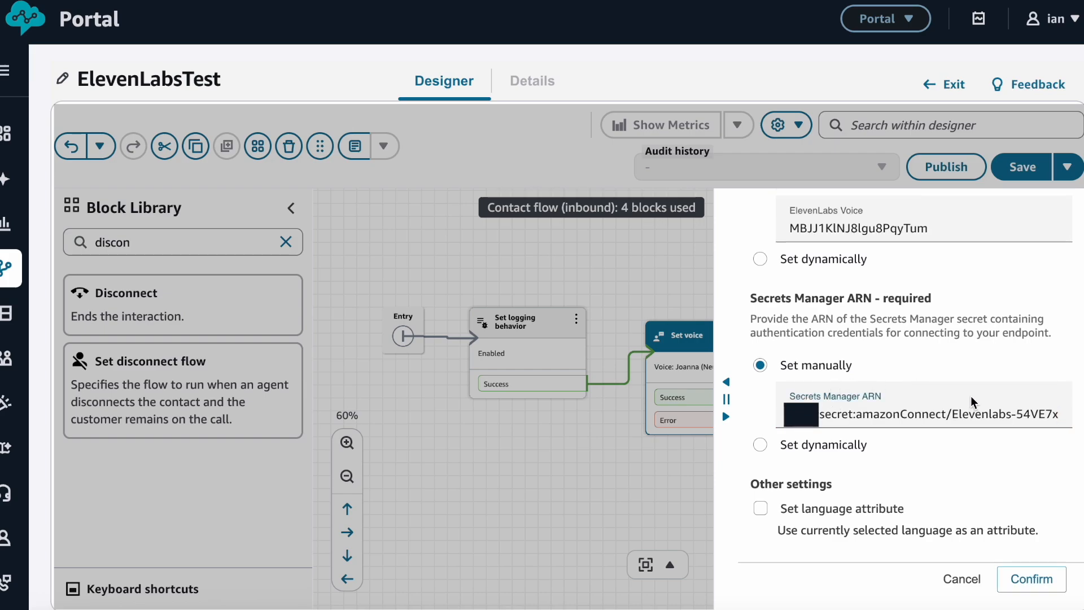
pyautogui.click(1018, 467)
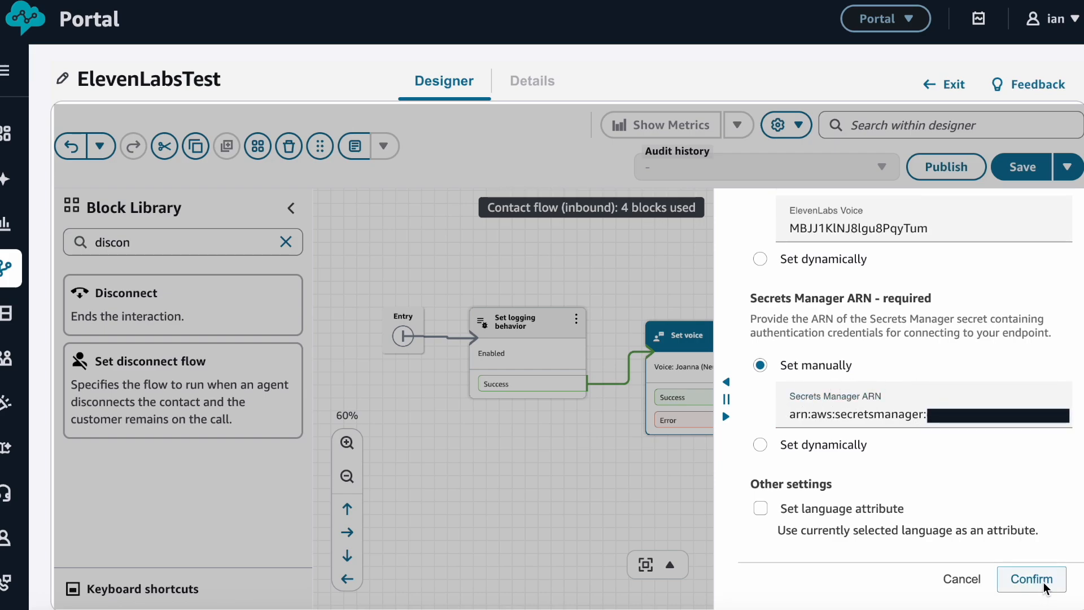
pyautogui.click(1043, 584)
pyautogui.hscroll(4, 669, 502)
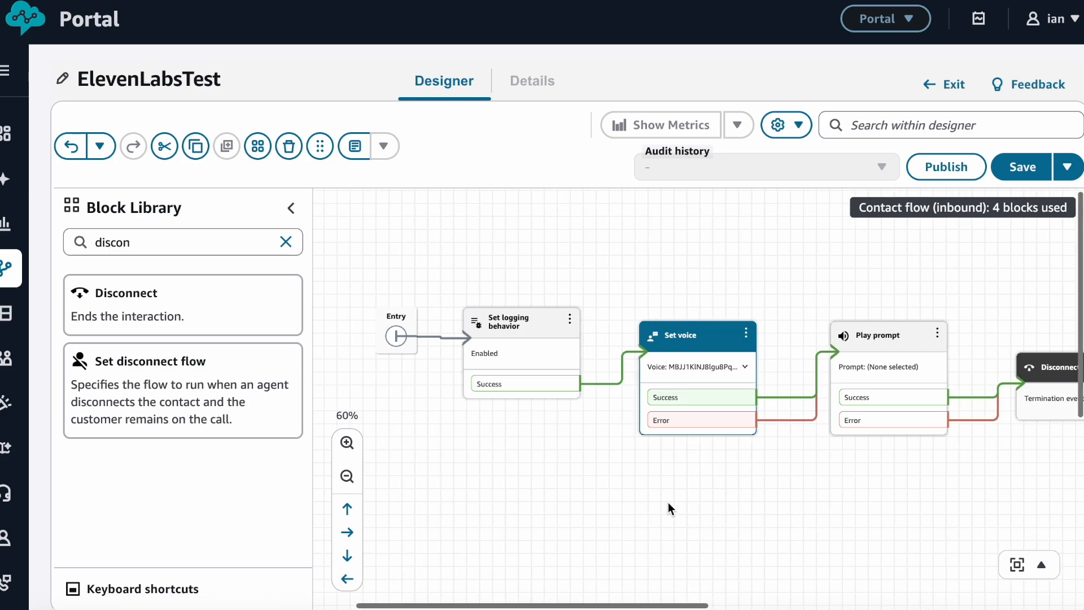
# Make the Play prompt speak 'Kia Ora, welcome to our company. Please wait while we connect you to someone' via text-to-speech
pyautogui.click(839, 333)
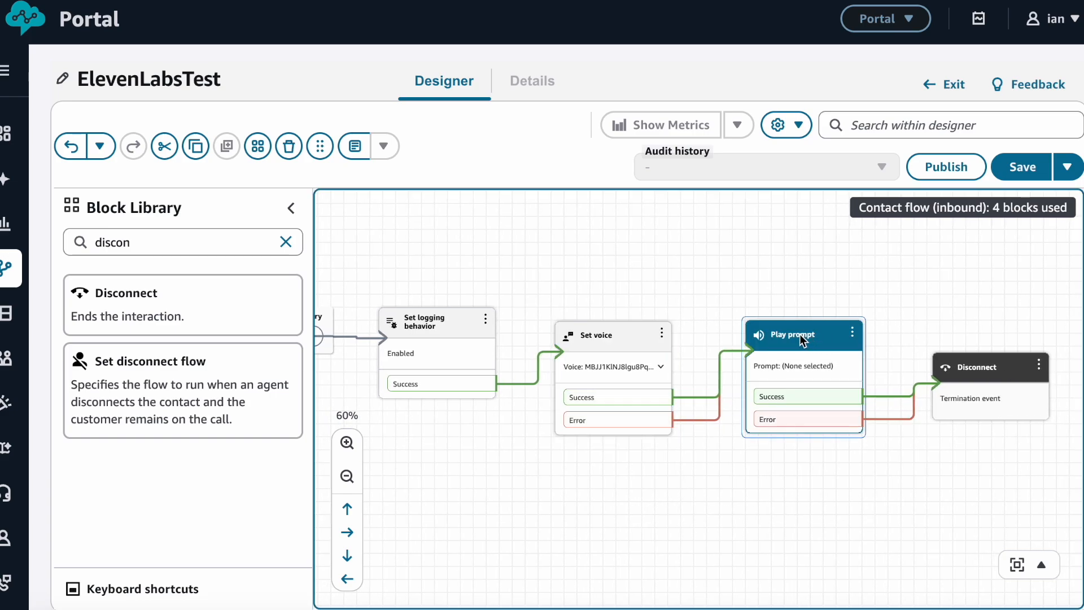
pyautogui.doubleClick(802, 339)
pyautogui.scroll(-2, 931, 429)
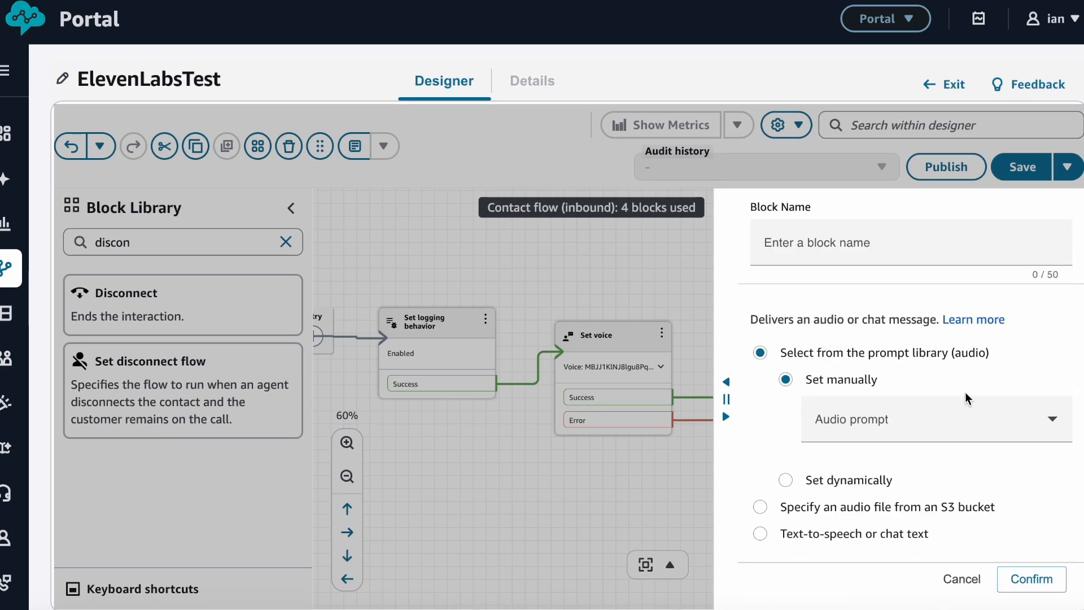
pyautogui.click(762, 533)
pyautogui.click(903, 392)
pyautogui.write('Kia Ora, welcome to our company')
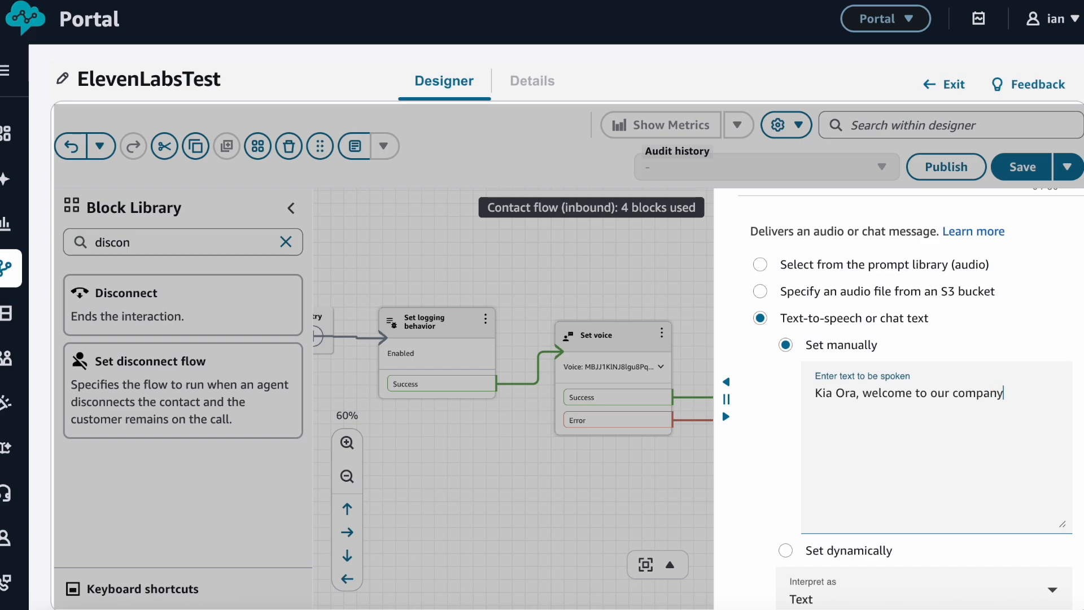
pyautogui.write('. Please wait while we connect you to someone who can help.')
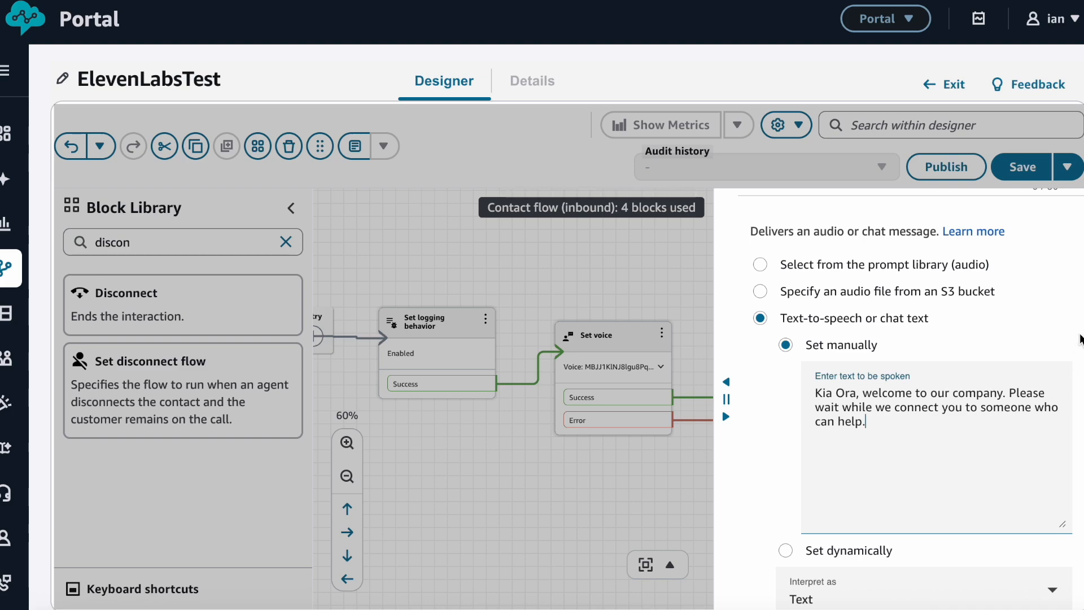
pyautogui.scroll(-2, 1064, 341)
pyautogui.click(1037, 579)
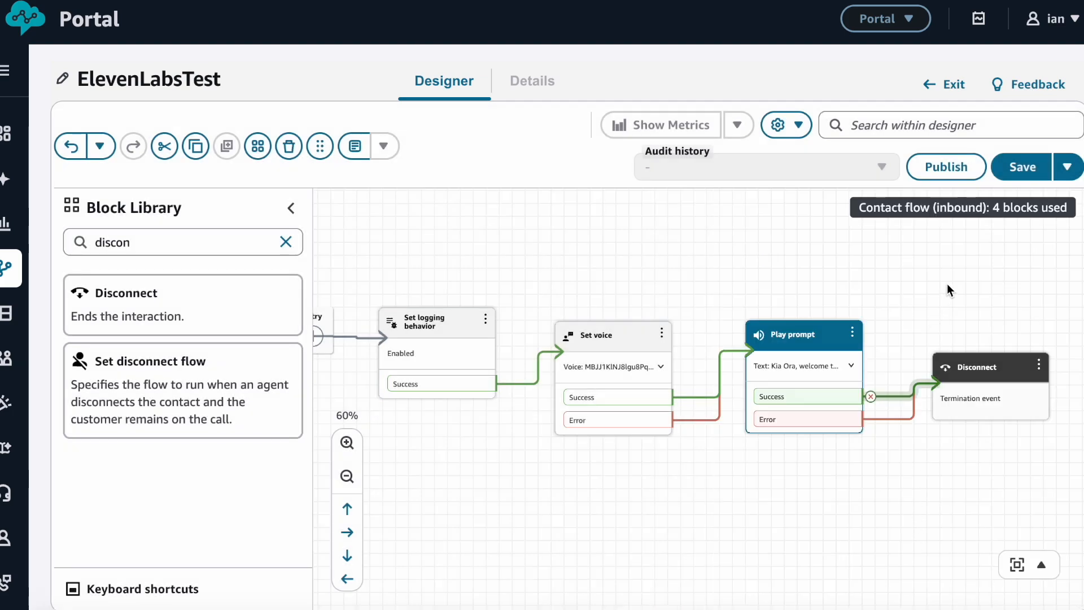
# Save and publish the ElevenLabsTest flow
pyautogui.click(1022, 166)
pyautogui.click(755, 377)
pyautogui.click(951, 225)
pyautogui.click(739, 393)
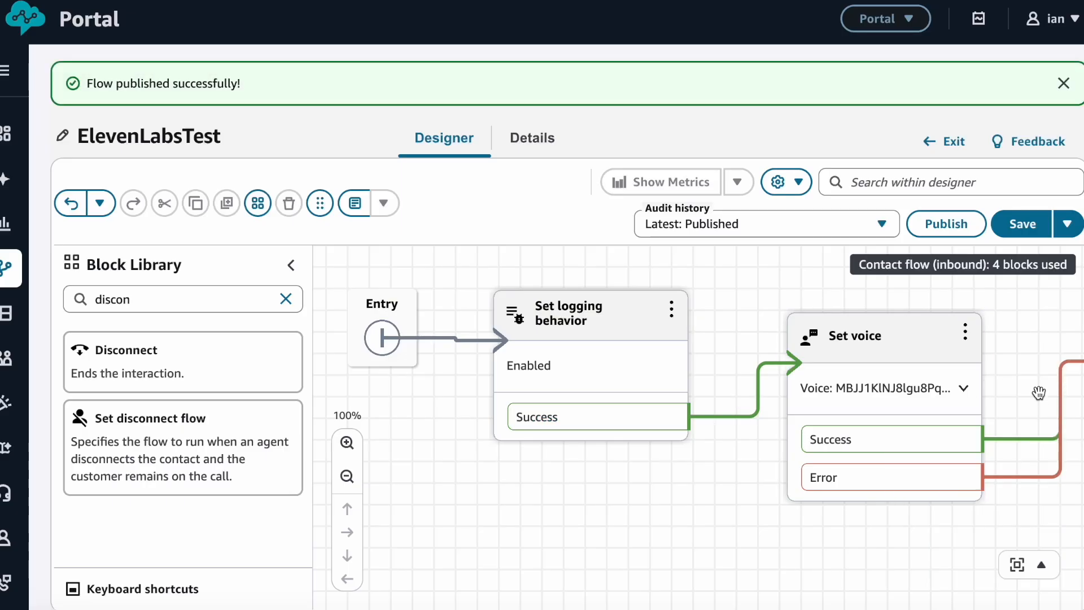
# Start claiming a DID number for New Zealand (+64), choosing the first available number
pyautogui.hscroll(6, 831, 413)
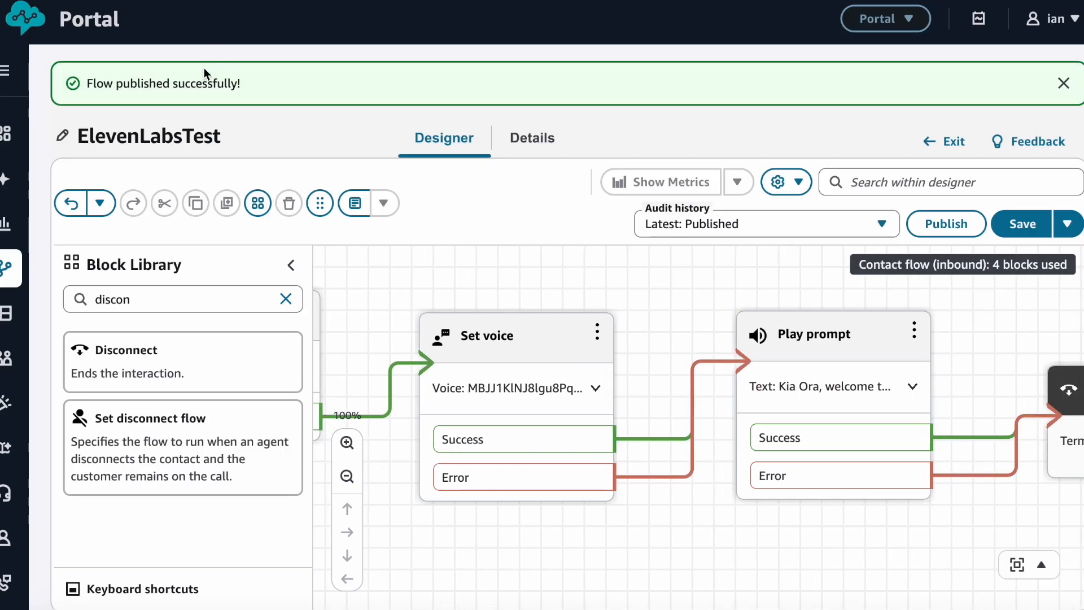
pyautogui.moveTo(11, 581)
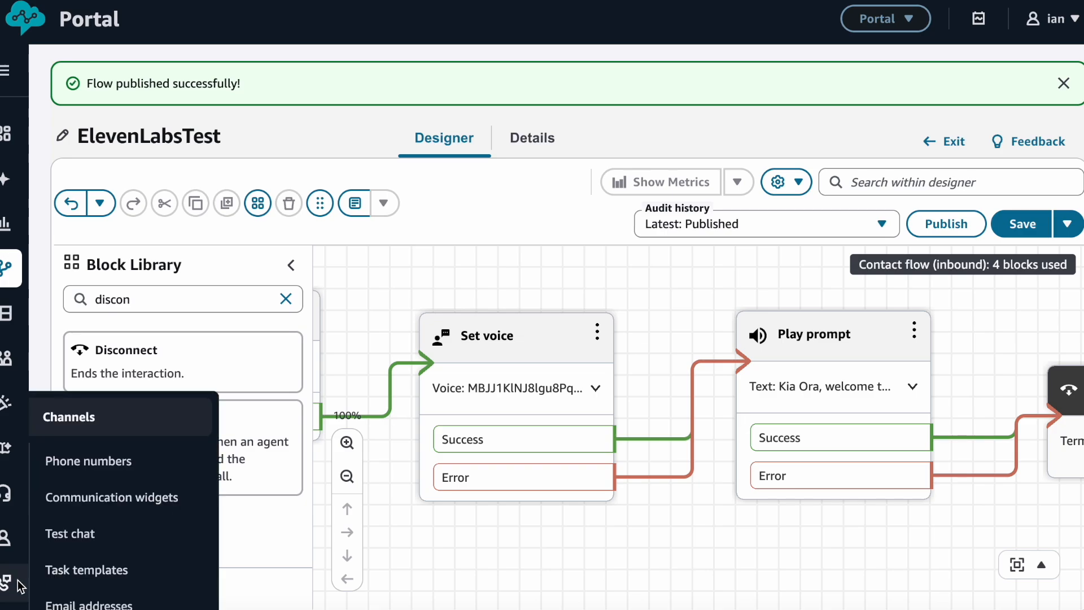
pyautogui.click(99, 464)
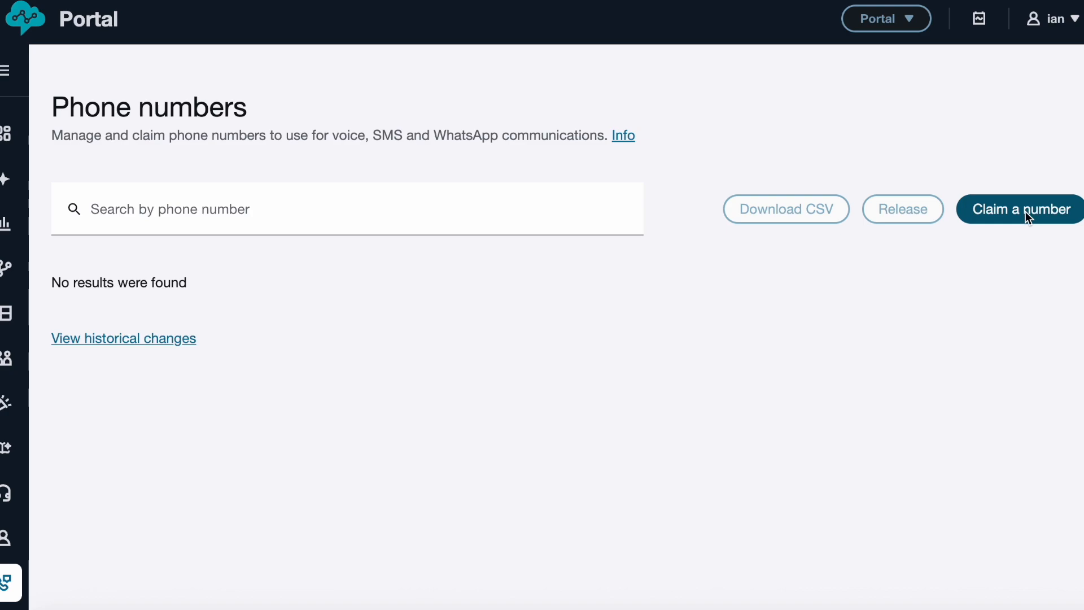
pyautogui.click(1025, 210)
pyautogui.scroll(-5, 229, 310)
pyautogui.click(339, 313)
pyautogui.click(342, 361)
pyautogui.write('nz')
pyautogui.press('BackSpace')
pyautogui.write('ew')
pyautogui.press('Return')
pyautogui.click(86, 425)
# Attach the ElevenLabsTest flow to the new number and save the claim
pyautogui.scroll(-4, 560, 421)
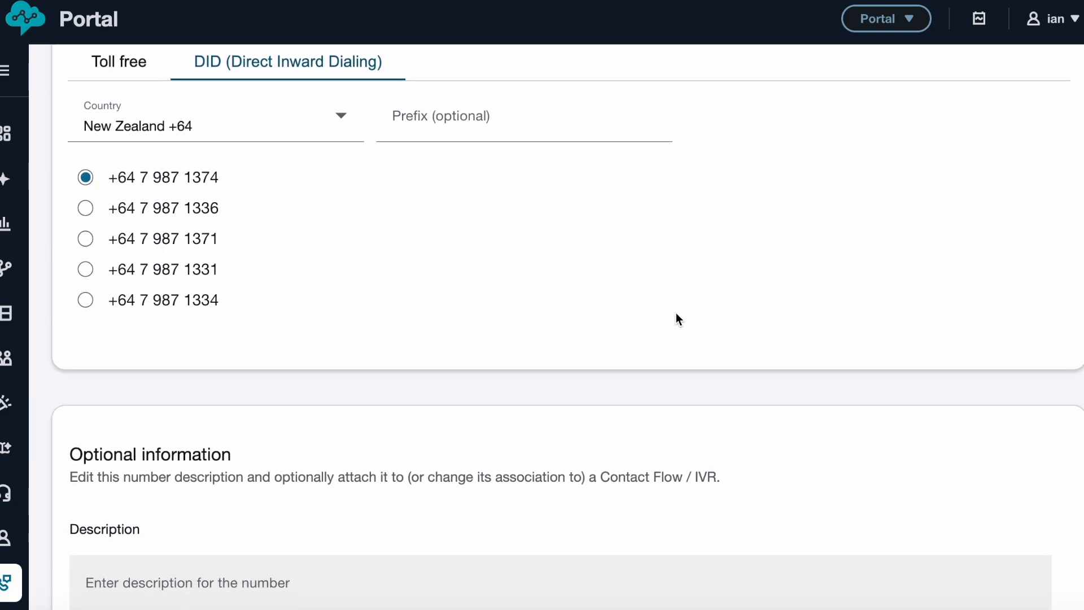
pyautogui.scroll(-4, 676, 313)
pyautogui.click(228, 533)
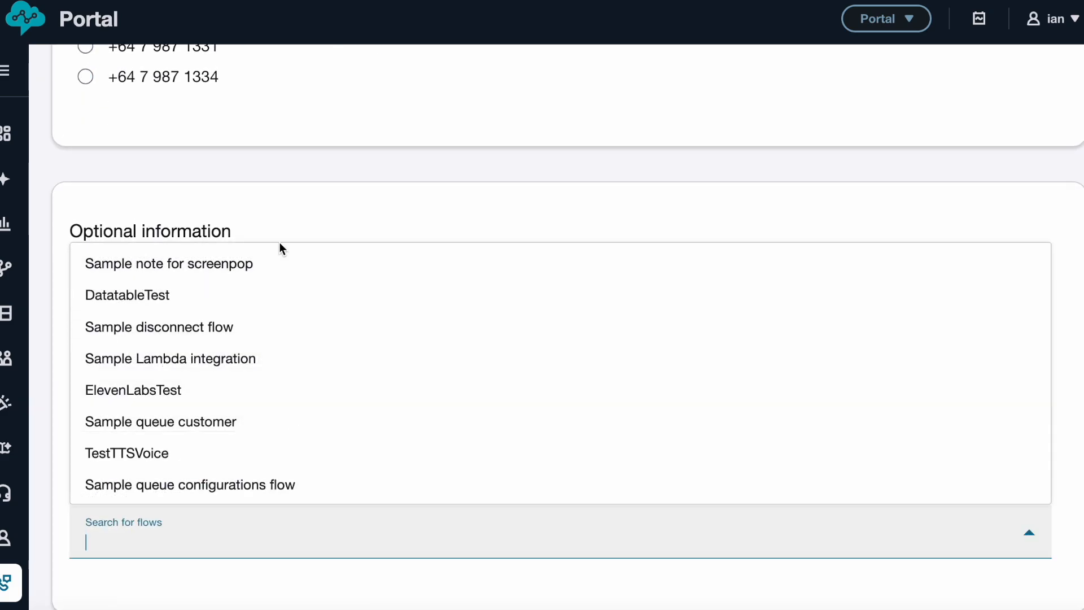
pyautogui.write('el')
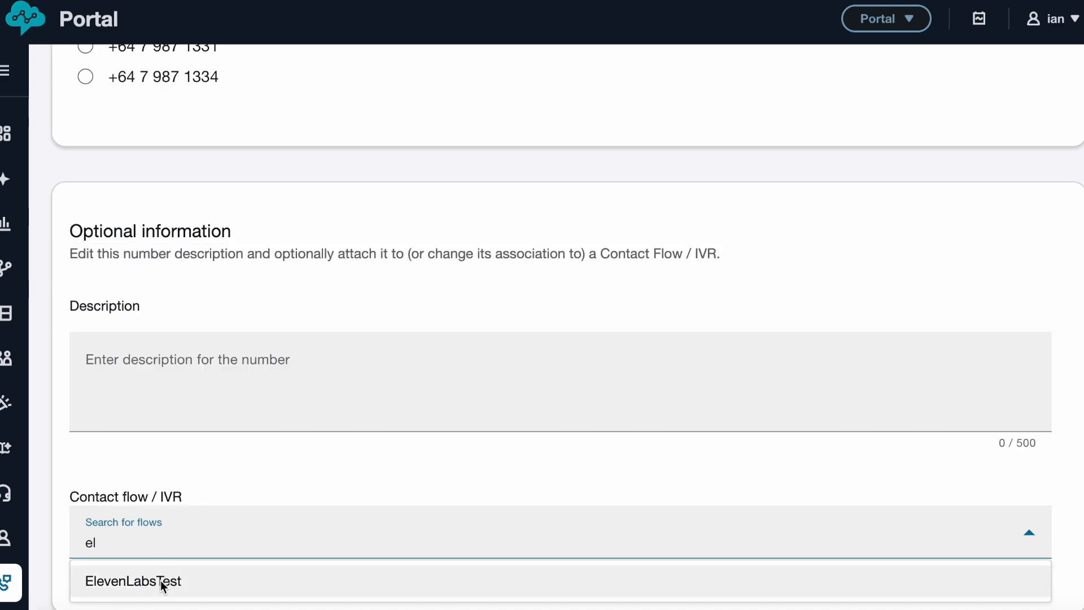
pyautogui.click(162, 586)
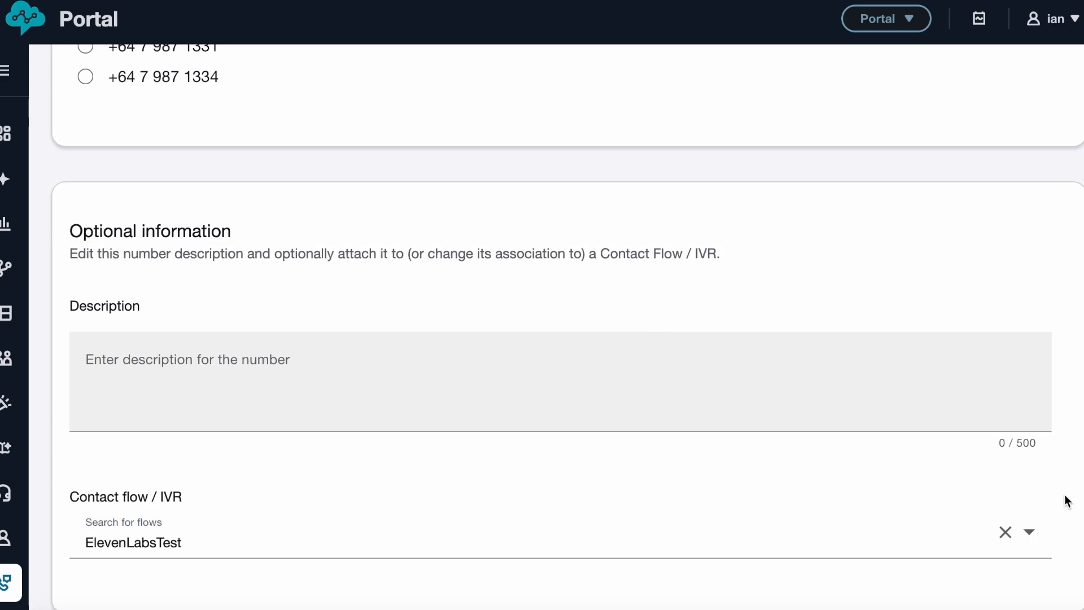
pyautogui.scroll(10, 1067, 494)
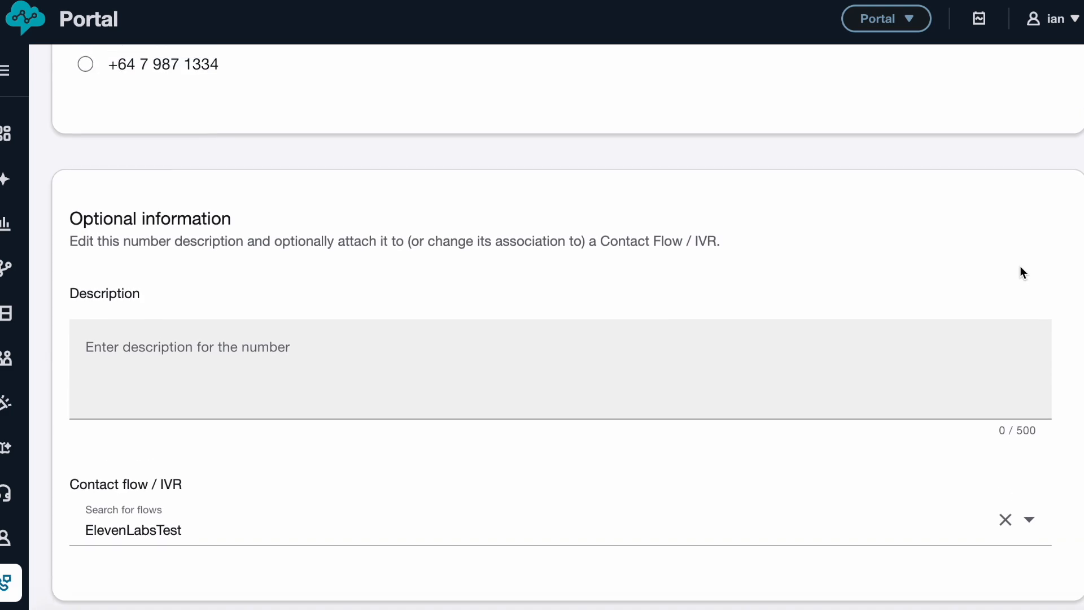
pyautogui.scroll(10, 1028, 290)
pyautogui.click(1043, 117)
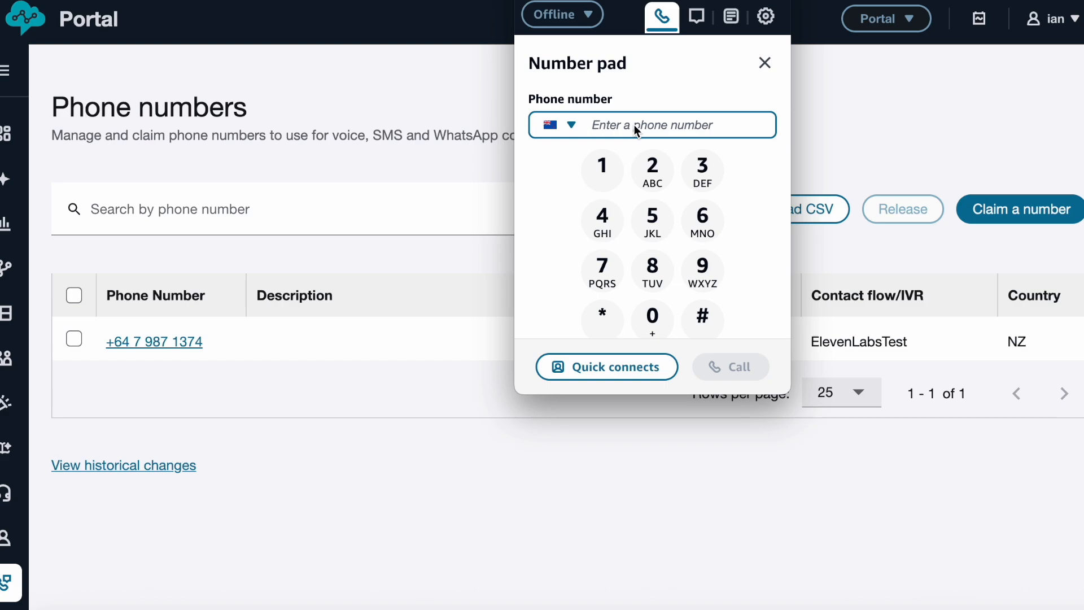
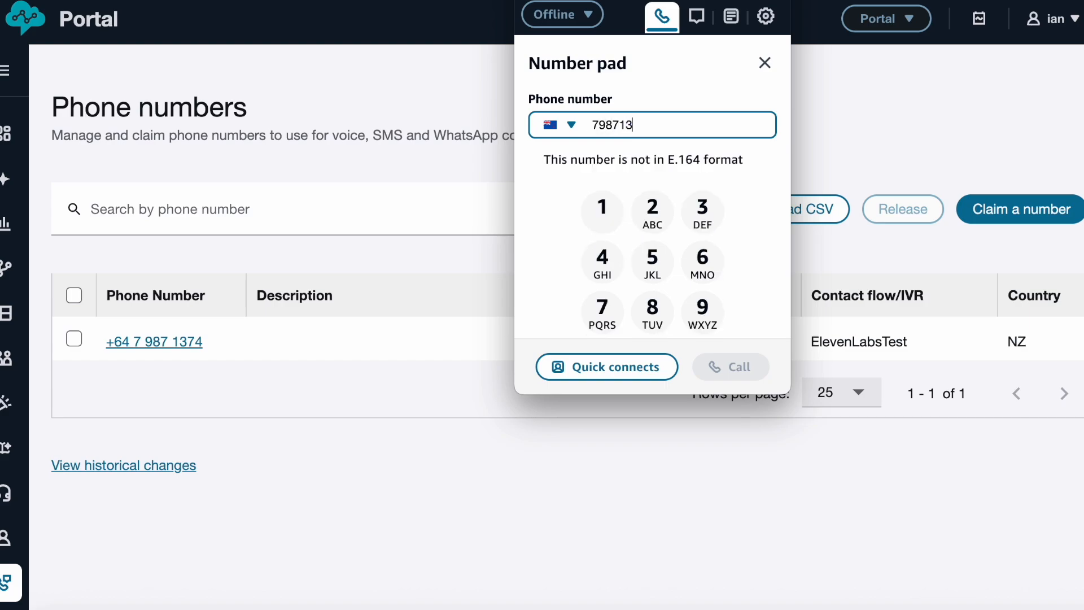
# Dial the claimed NZ number from the softphone, then hang up once the call connects
pyautogui.click(737, 377)
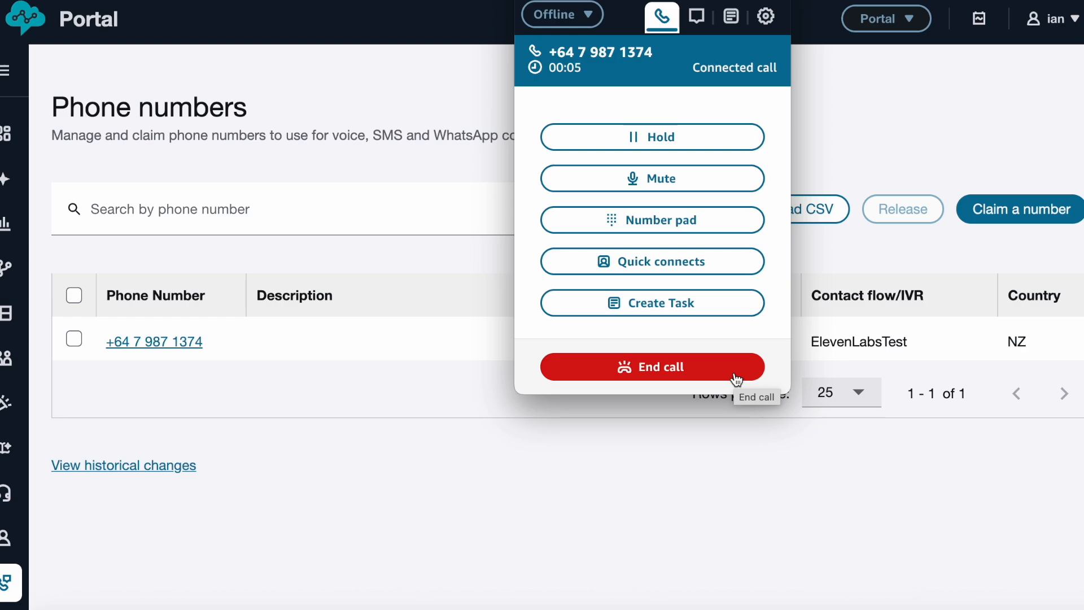
pyautogui.click(736, 379)
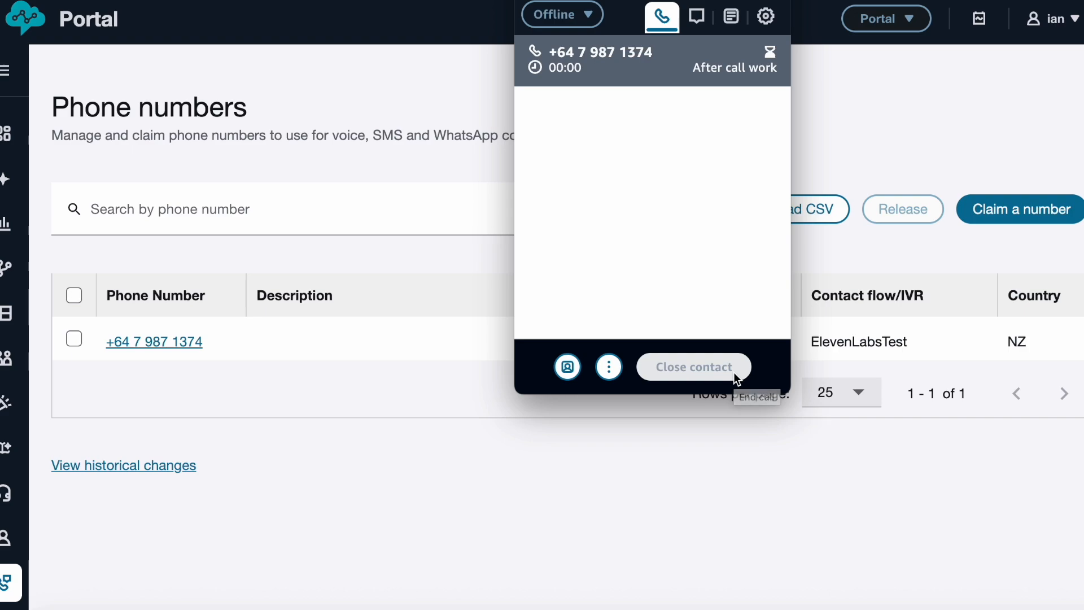